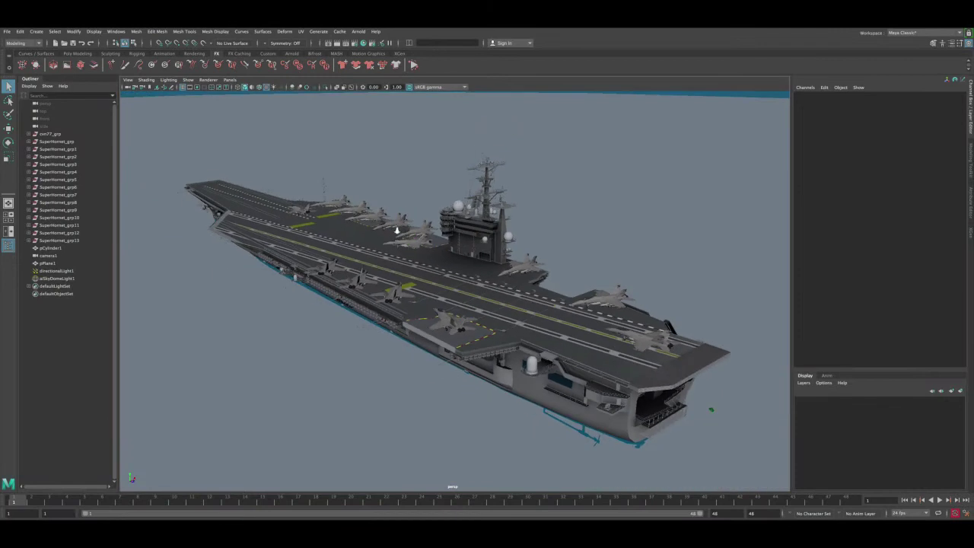
Examine the aircraft carrier model and its deck aircraft from several angles and distances
right_click_drag(396, 230, 455, 291, "alt")
left_click_drag(396, 293, 367, 272, "alt")
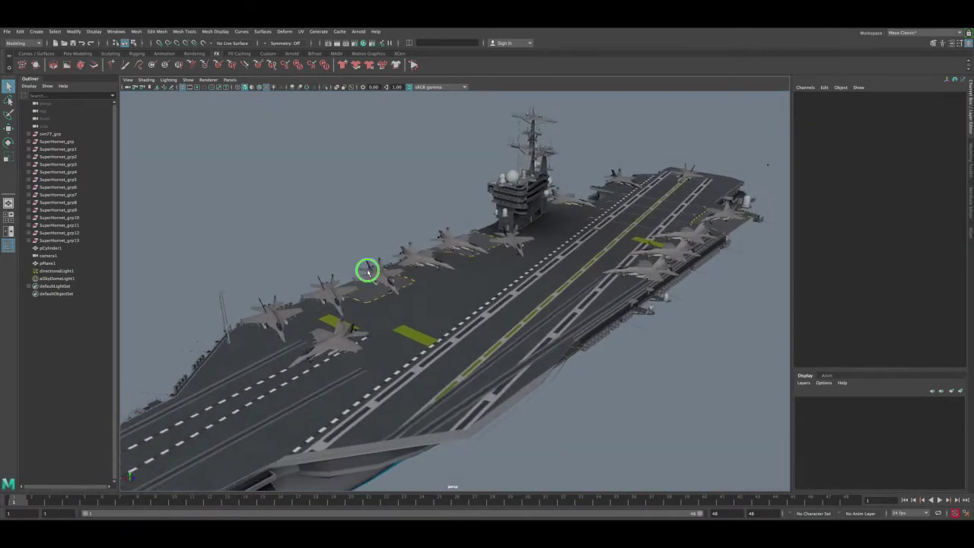
scroll(386, 305, "up", 5)
scroll(386, 305, "down", 5)
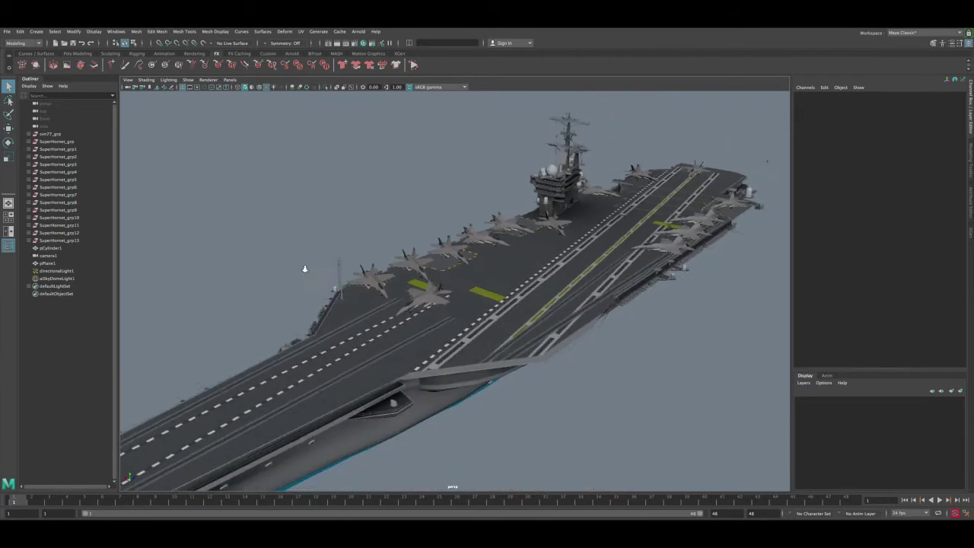
left_click_drag(304, 269, 380, 320, "alt")
scroll(333, 304, "up", 3)
scroll(411, 337, "up", 4)
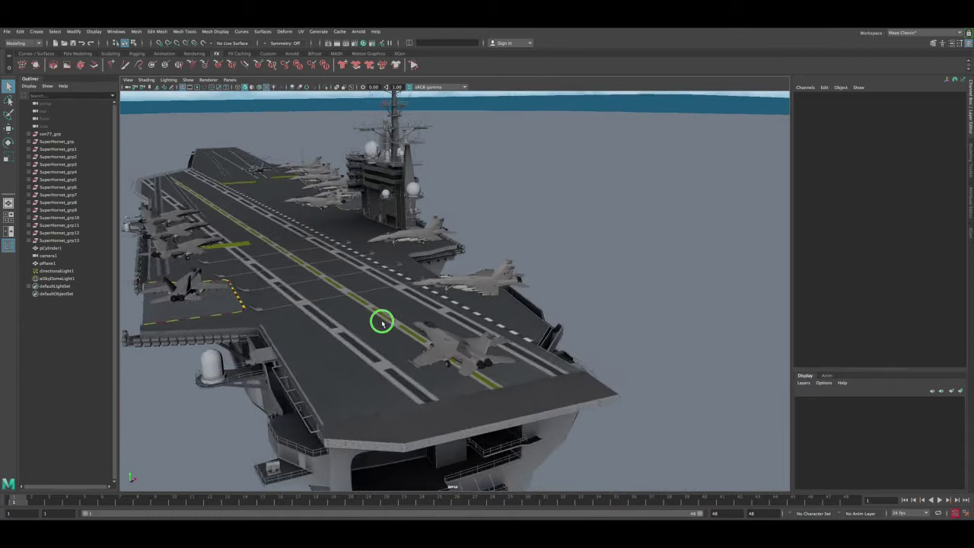
scroll(352, 302, "down", 4)
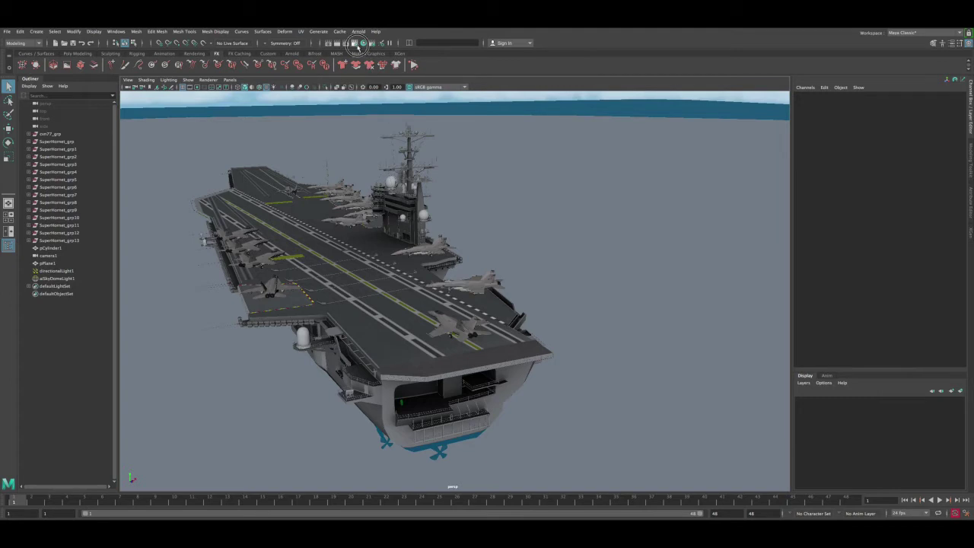
Change the scene's renderer to Maya Software in the render settings
left_click(354, 43)
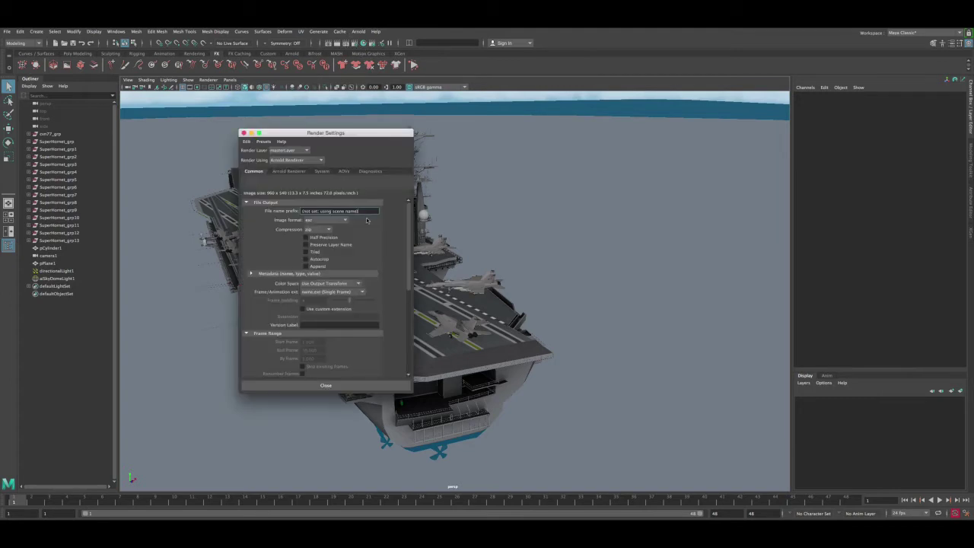
left_click(300, 160)
left_click(298, 171)
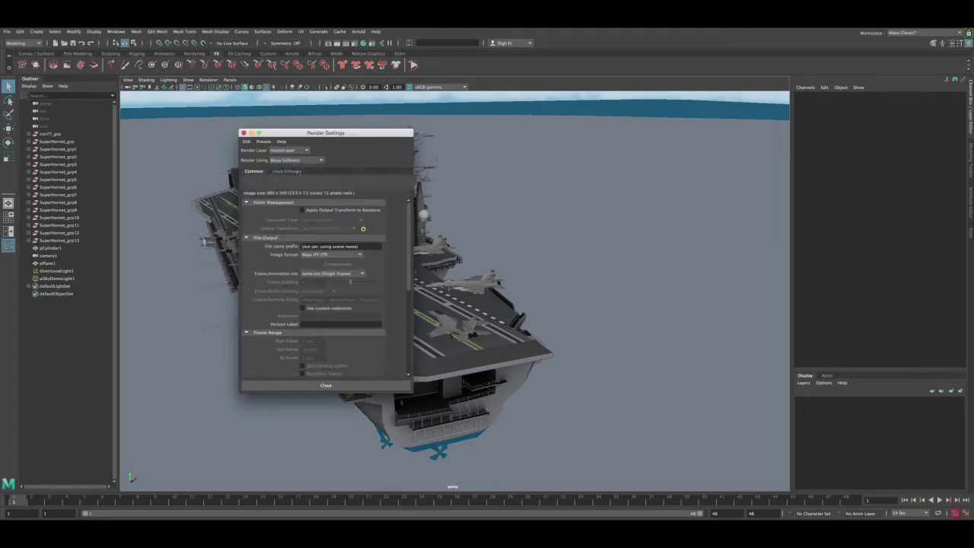
Review the Maya Software quality settings and its Render Options with environment fog, then close the render settings
left_click(294, 172)
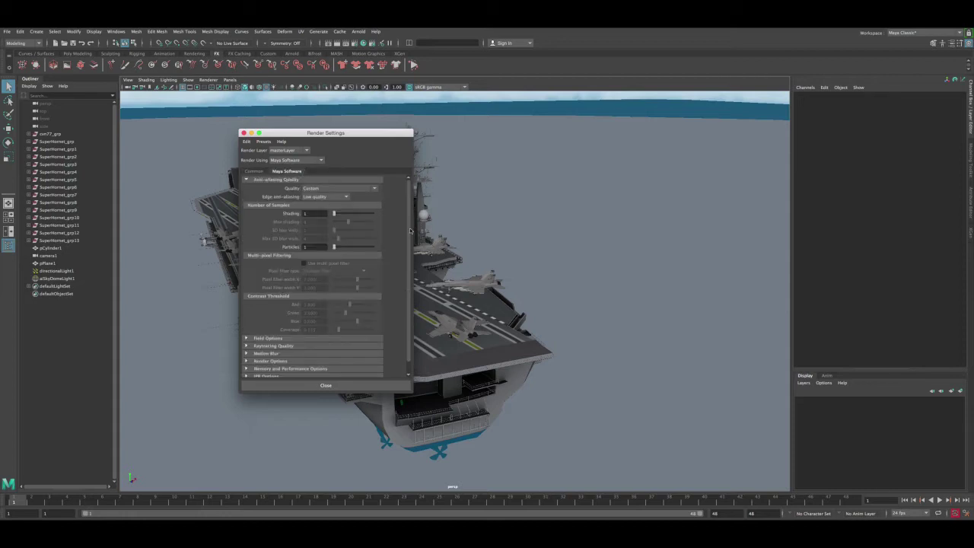
scroll(410, 229, "down", 1)
left_click(265, 350)
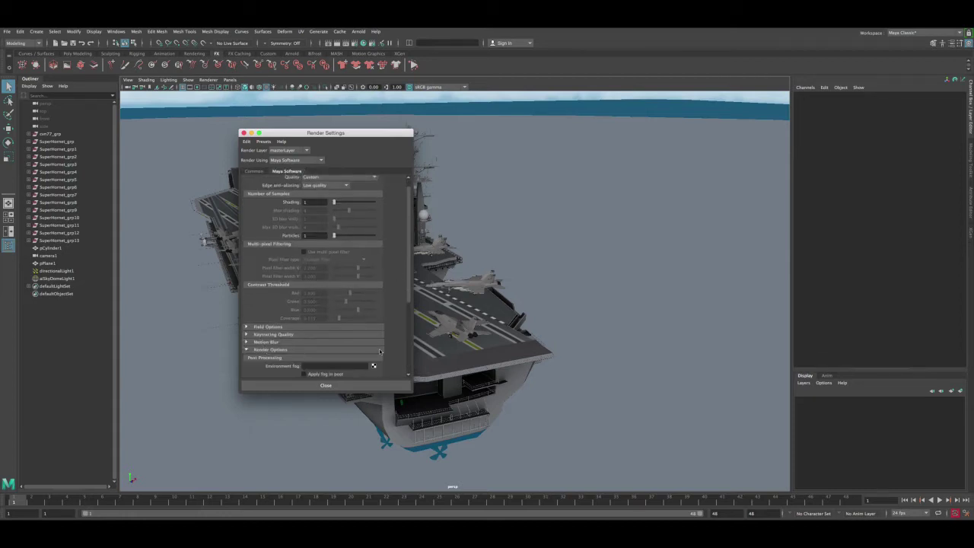
scroll(374, 338, "down", 3)
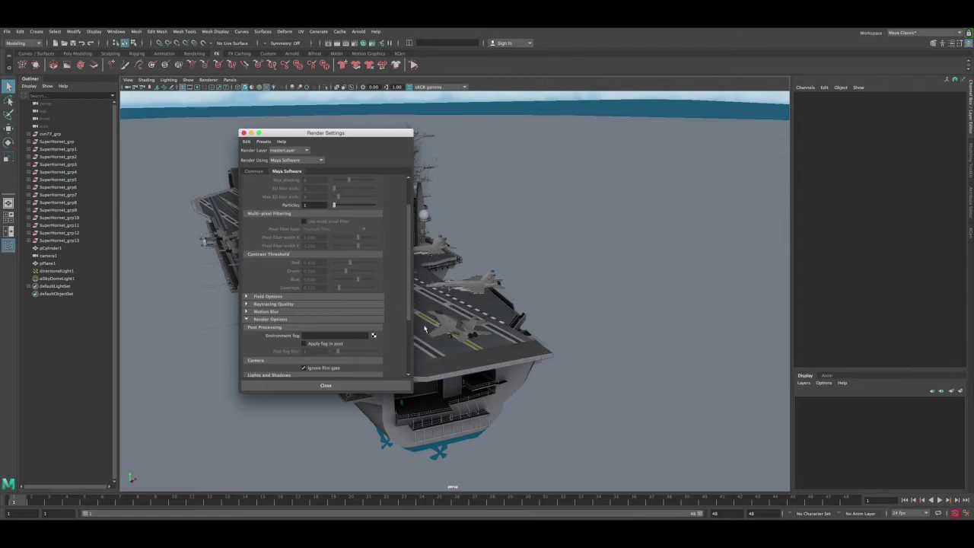
left_click(269, 320)
left_click(320, 385)
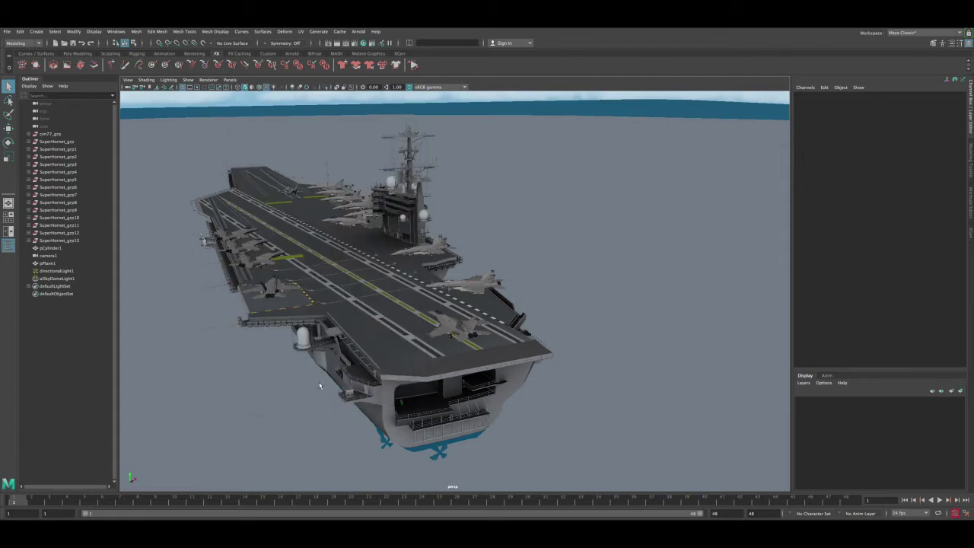
right_click_drag(319, 385, 354, 264, "alt")
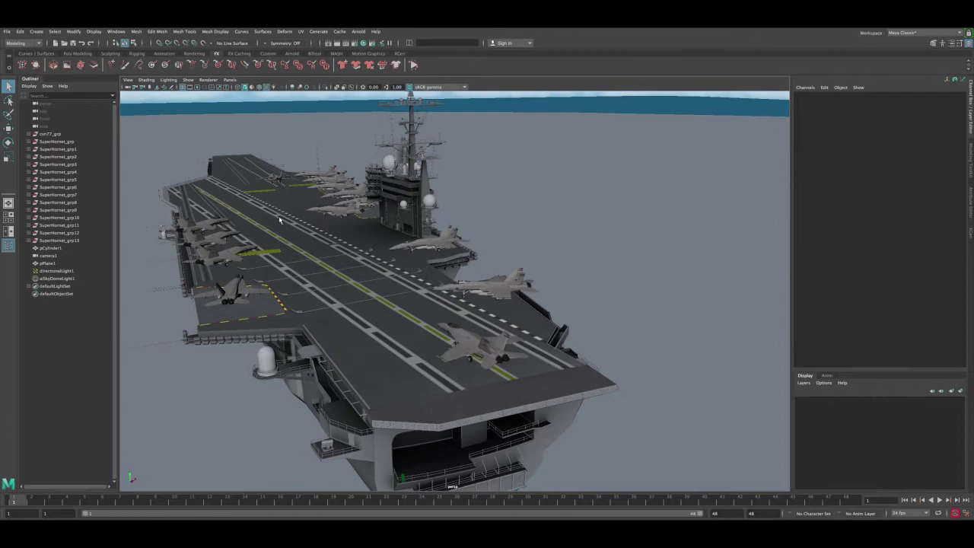
left_click_drag(319, 277, 334, 256, "alt")
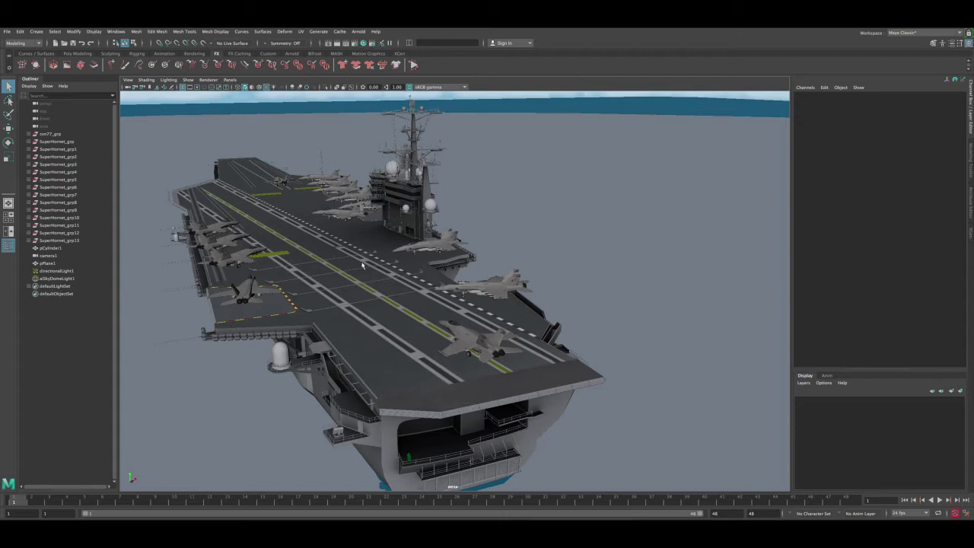
left_click_drag(360, 276, 328, 230, "alt")
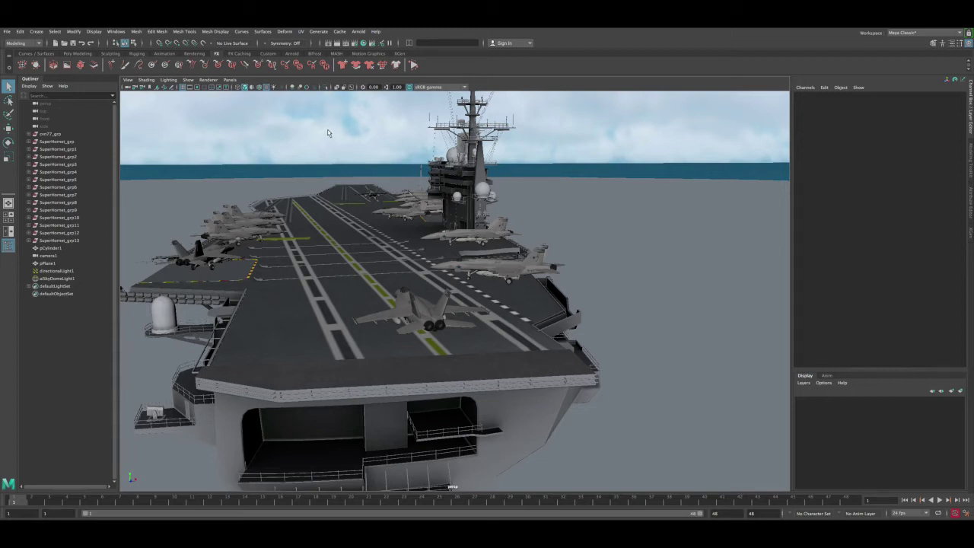
left_click_drag(364, 211, 334, 233, "alt")
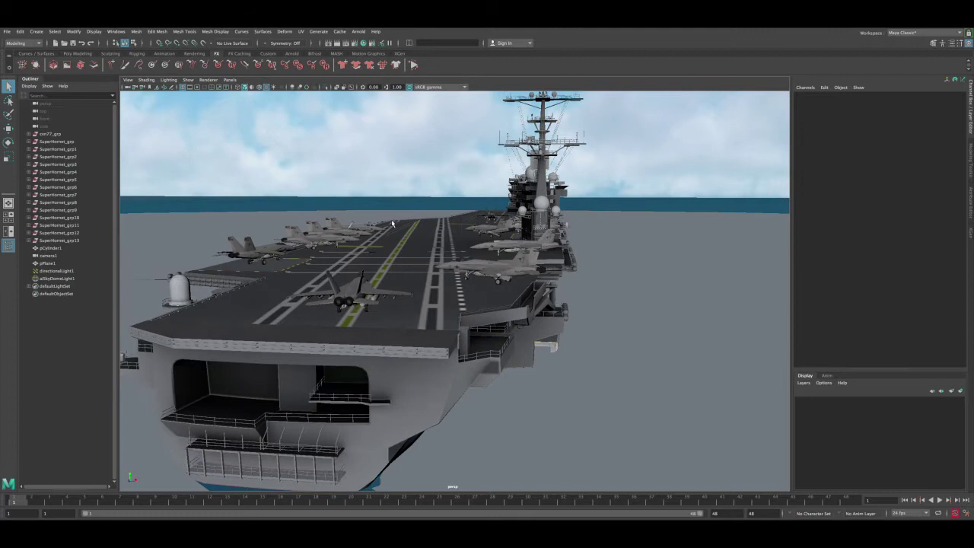
Open Render Setup and select the carrier, all aircraft, the cylinder and the plane, leaving camera1 out of the selection
left_click(372, 43)
left_click_drag(590, 153, 690, 155)
right_click_drag(479, 241, 309, 198, "alt")
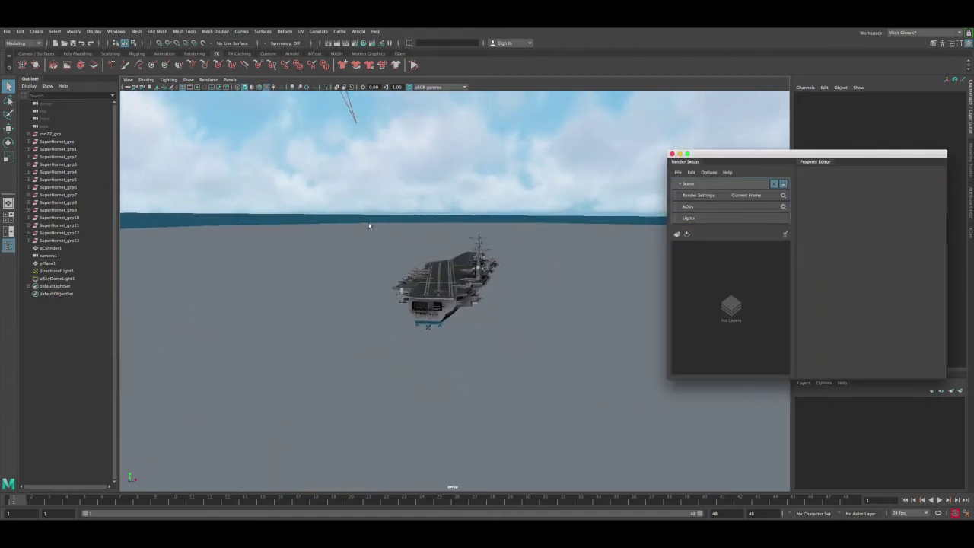
left_click_drag(286, 217, 590, 421)
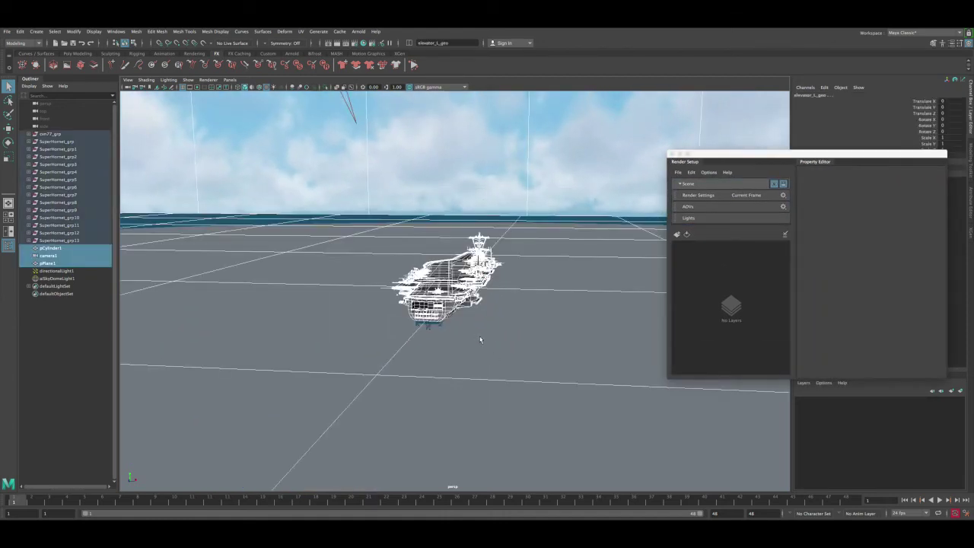
left_click_drag(402, 266, 393, 262, "alt")
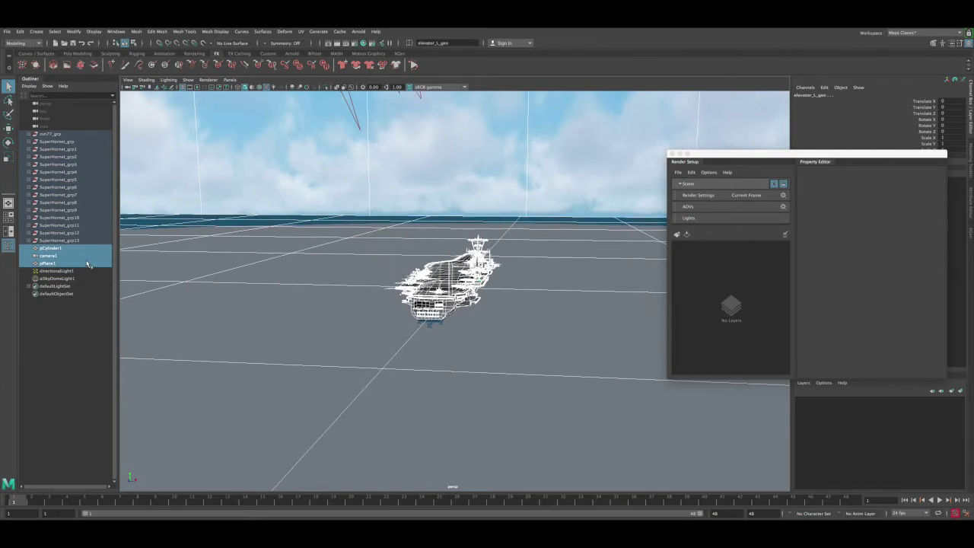
left_click(57, 257, "ctrl")
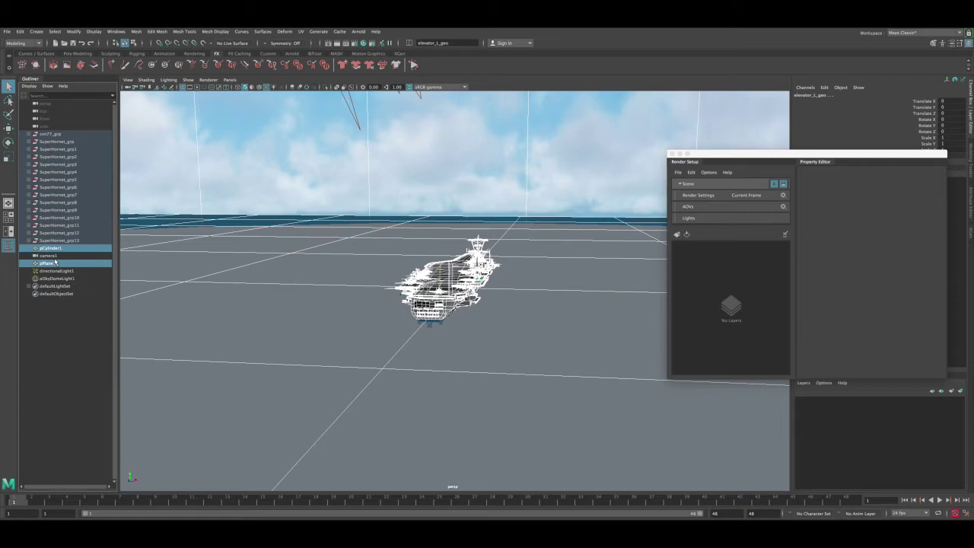
Create a new render layer in Render Setup and name it Zdepth
scroll(529, 313, "up", 3)
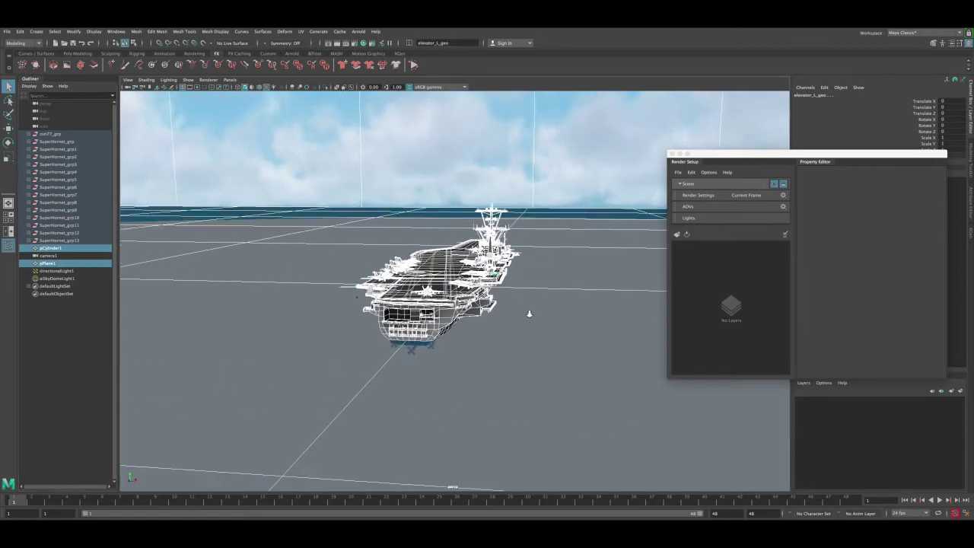
scroll(529, 314, "up", 5)
left_click_drag(735, 159, 659, 154)
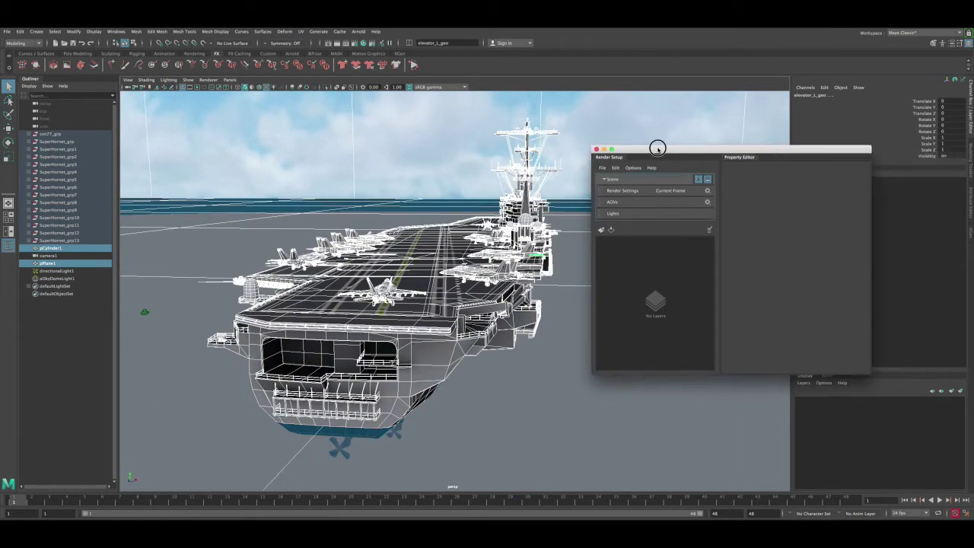
left_click(600, 230)
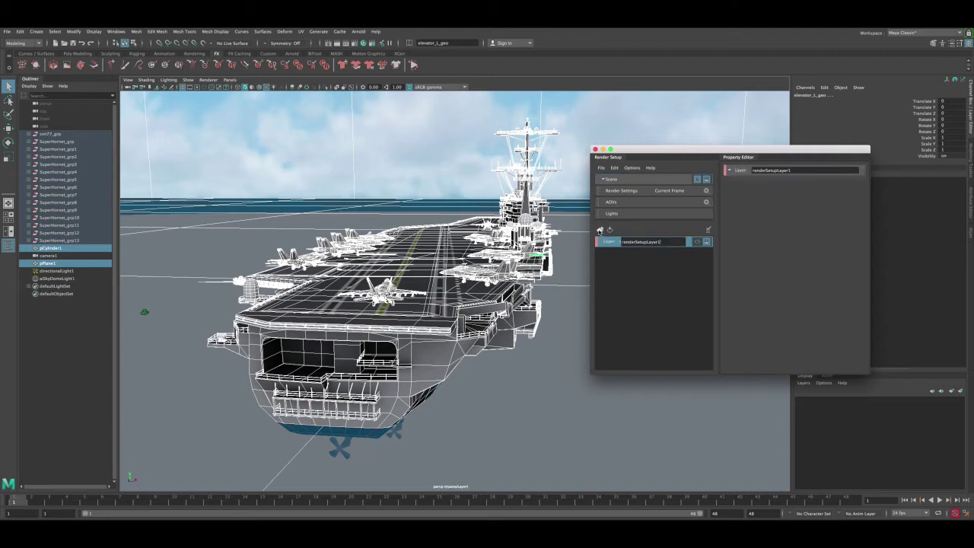
double_click(667, 242)
type("zdepth")
key("Return")
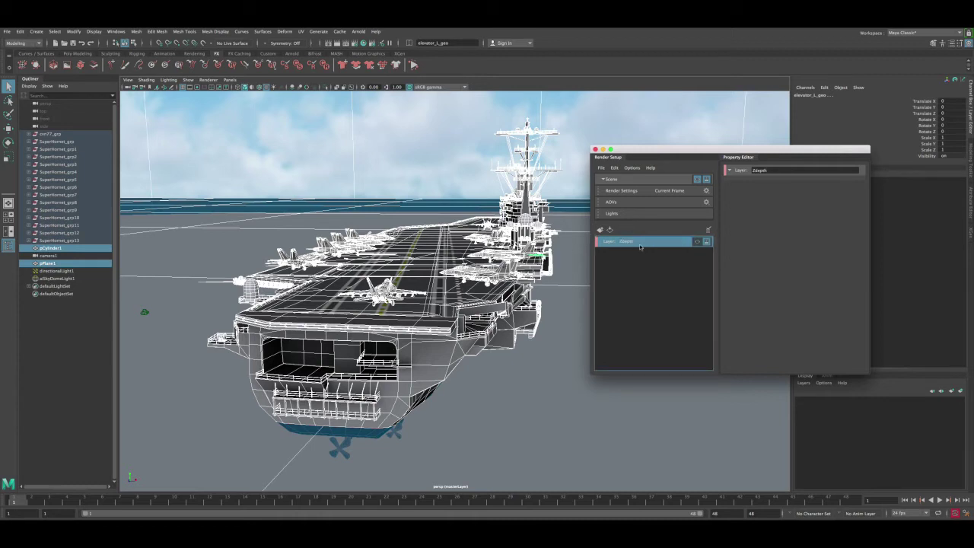
Create a collection in the Zdepth layer with its default name and add the selected scene objects to it
right_click(625, 242)
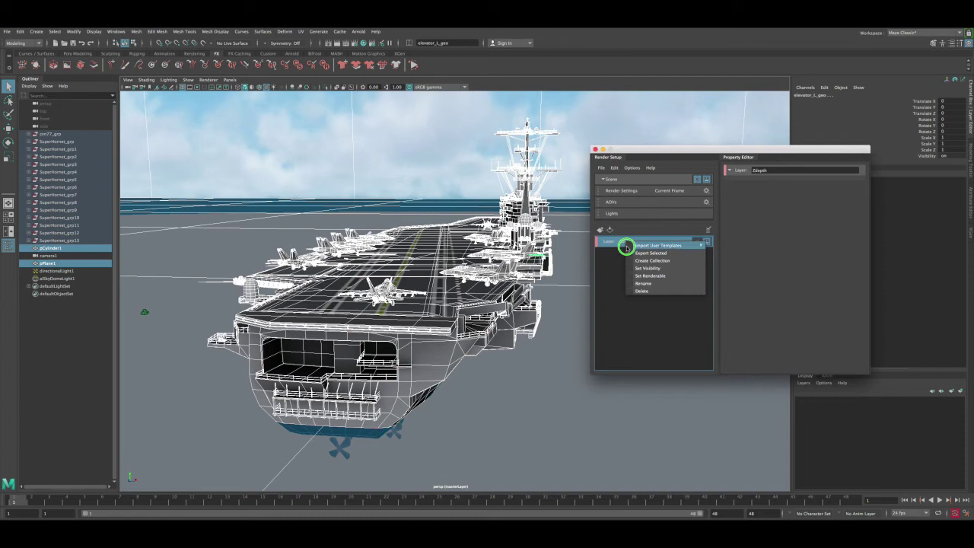
left_click(648, 261)
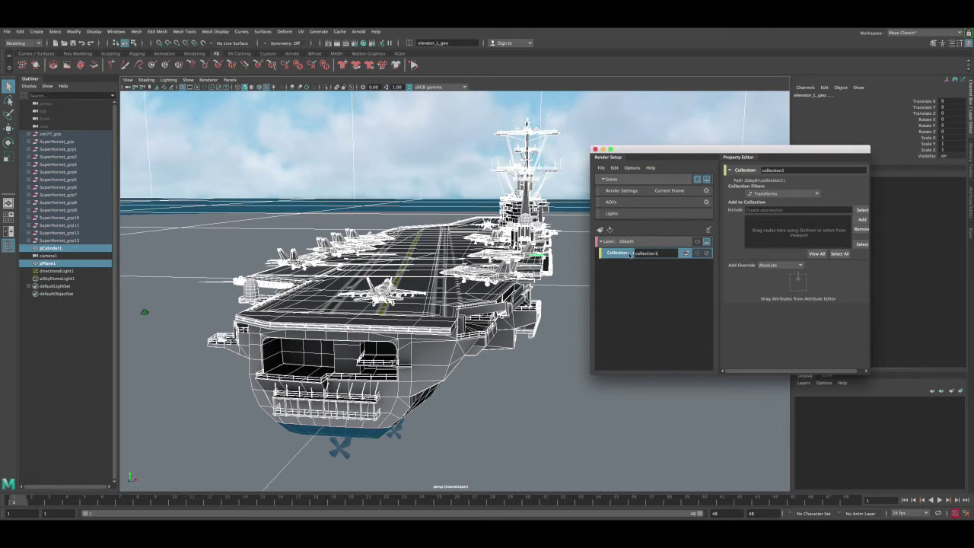
key("Return")
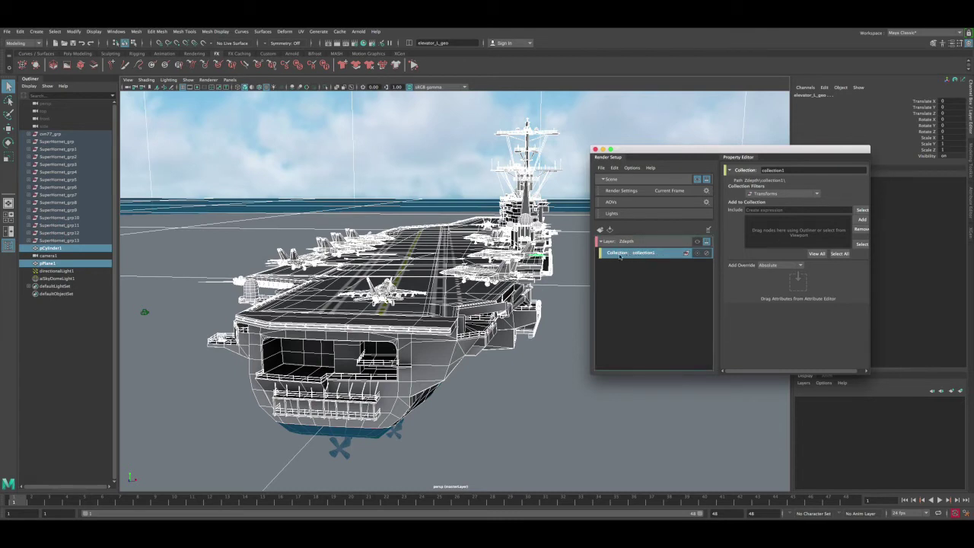
left_click(862, 220)
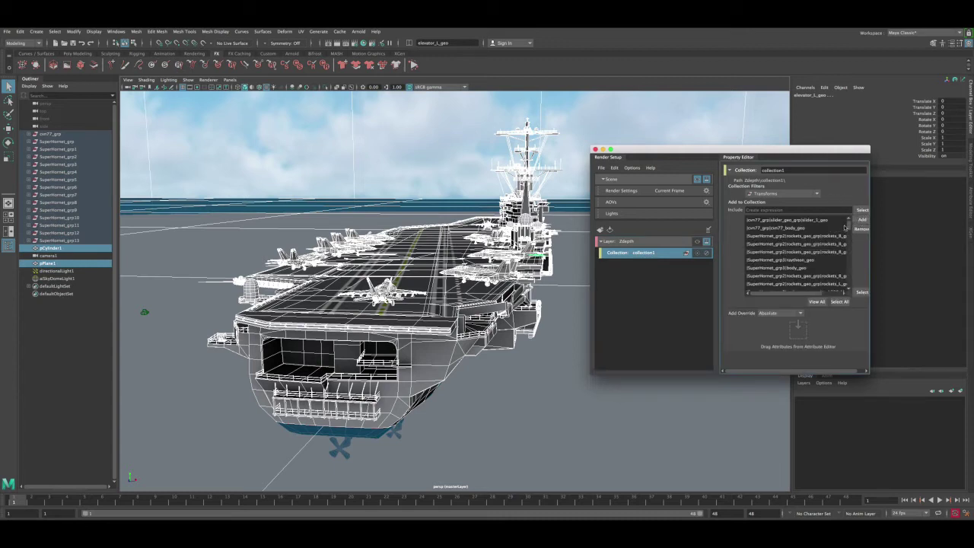
left_click_drag(850, 226, 850, 284)
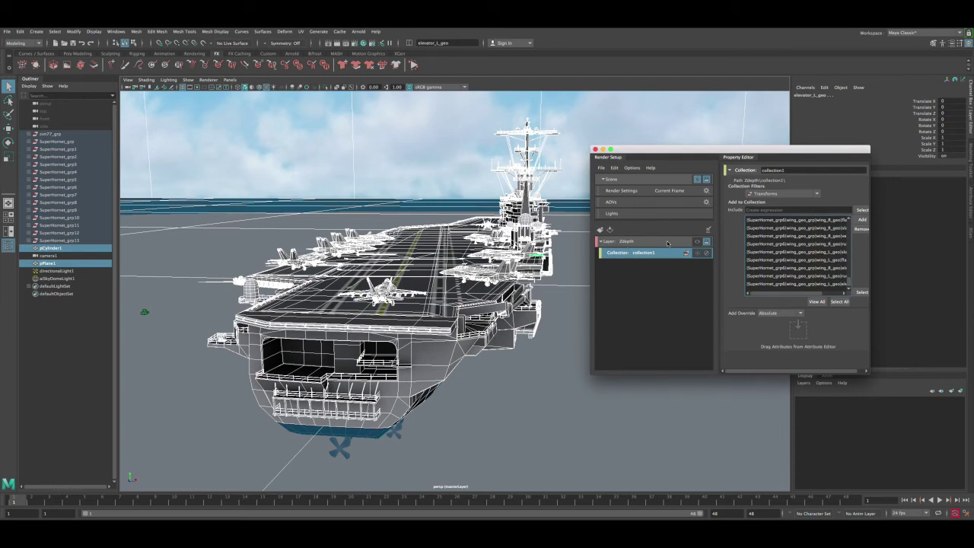
Make the Zdepth layer visible in the viewport, then return visibility to the master scene layer
left_click(697, 242)
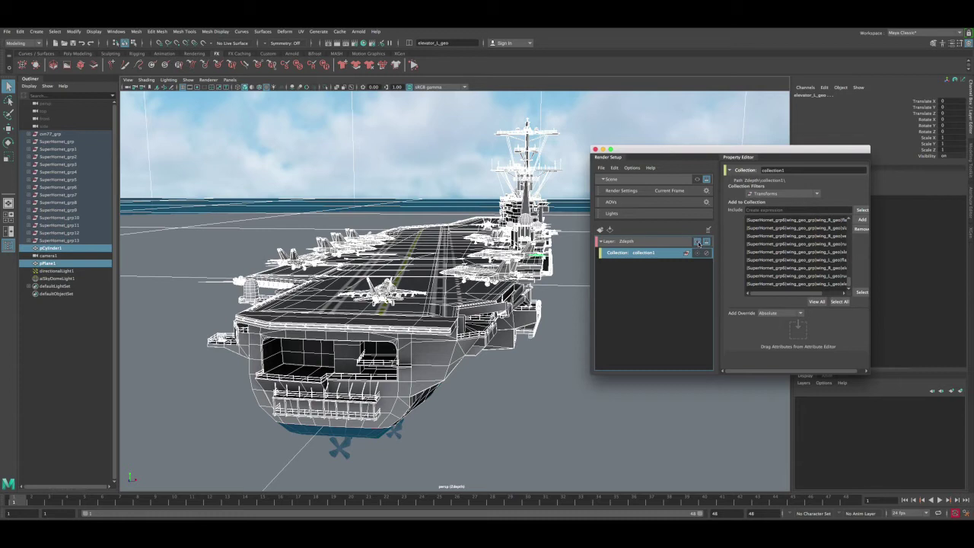
left_click(697, 179)
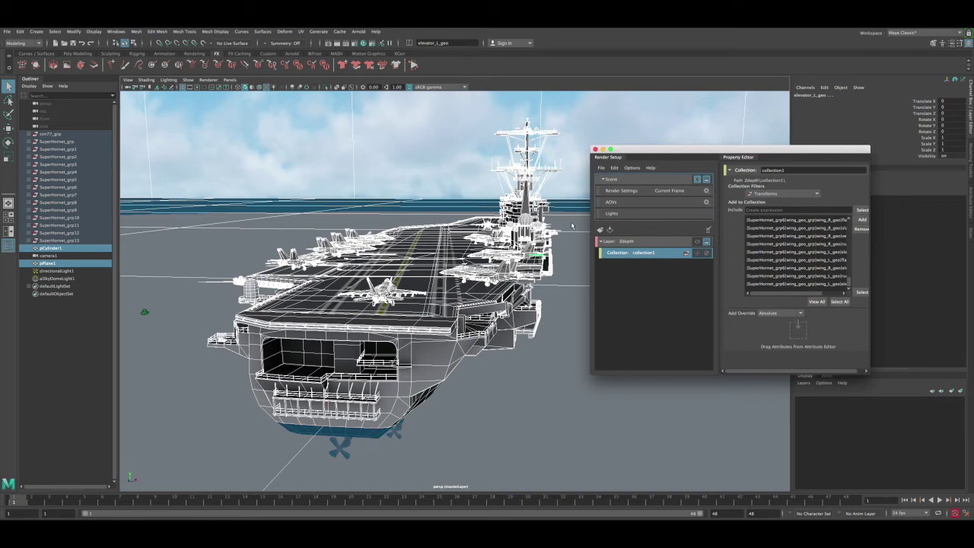
mouse_move(444, 277)
left_mouse_down("alt")
mouse_move(430, 278)
mouse_move(434, 271)
left_mouse_up("alt")
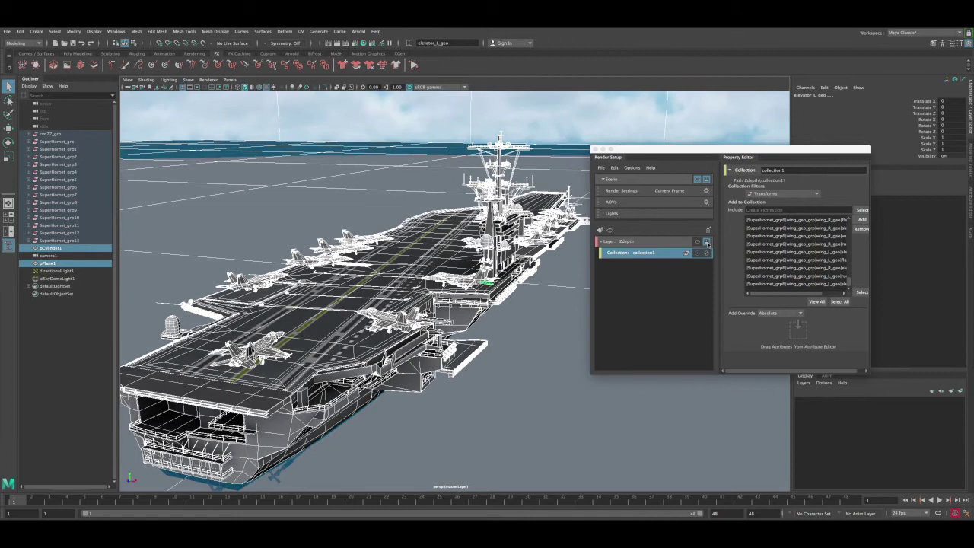
left_click(707, 243)
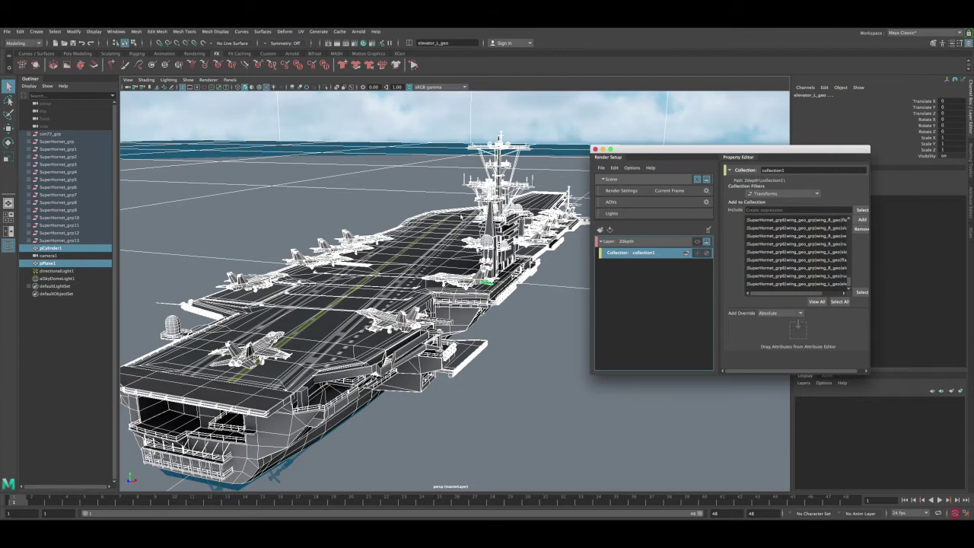
Add a material override to the collection in the Zdepth layer
right_click_drag(404, 260, 279, 282, "alt")
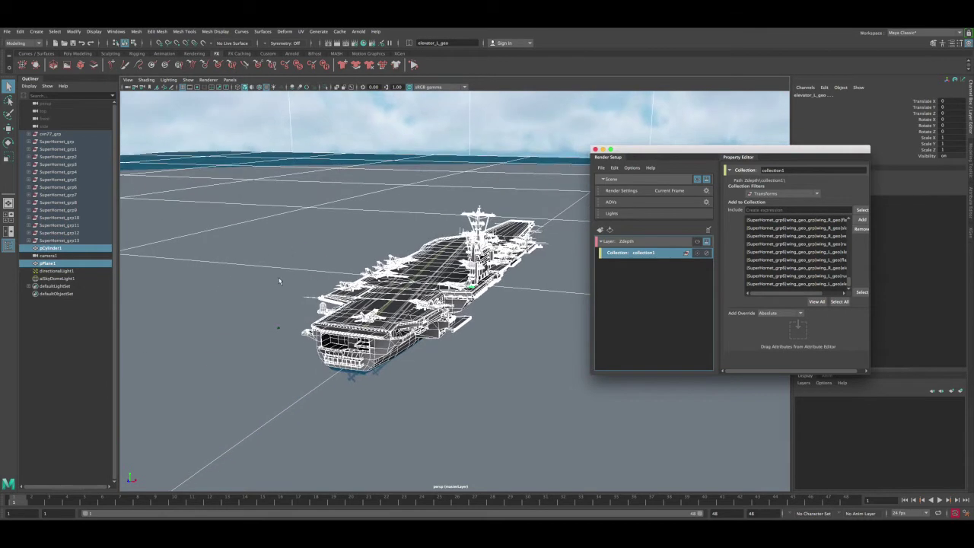
right_click_drag(405, 220, 398, 251, "alt")
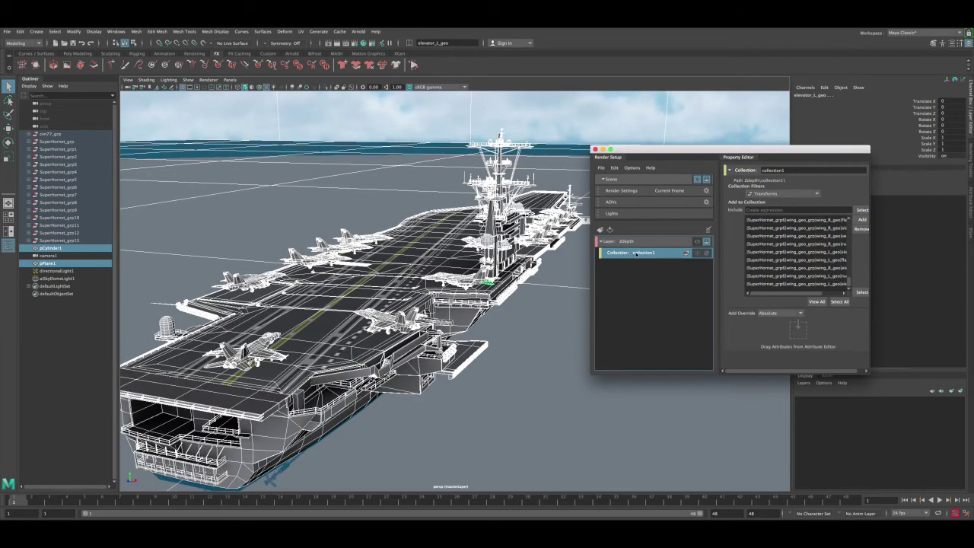
right_click_drag(638, 255, 670, 326)
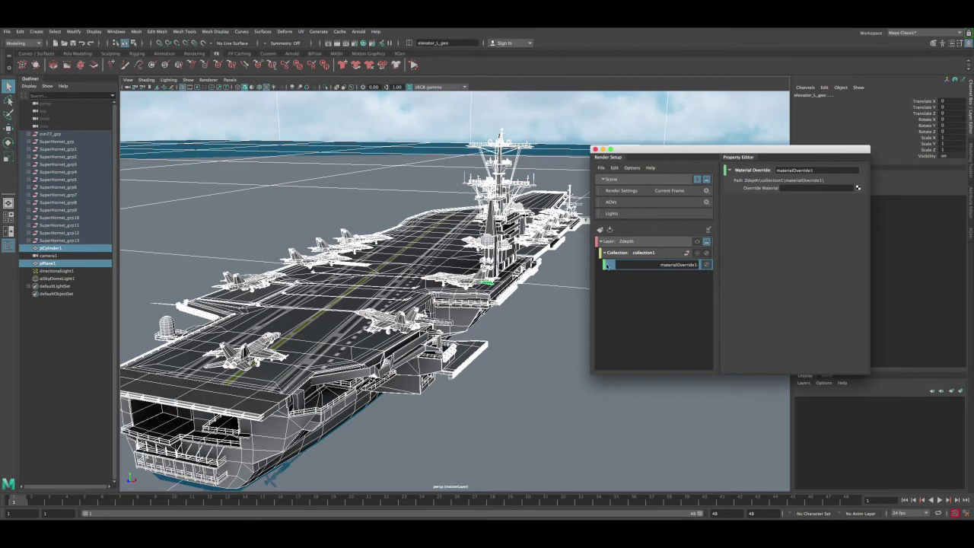
left_click(609, 266)
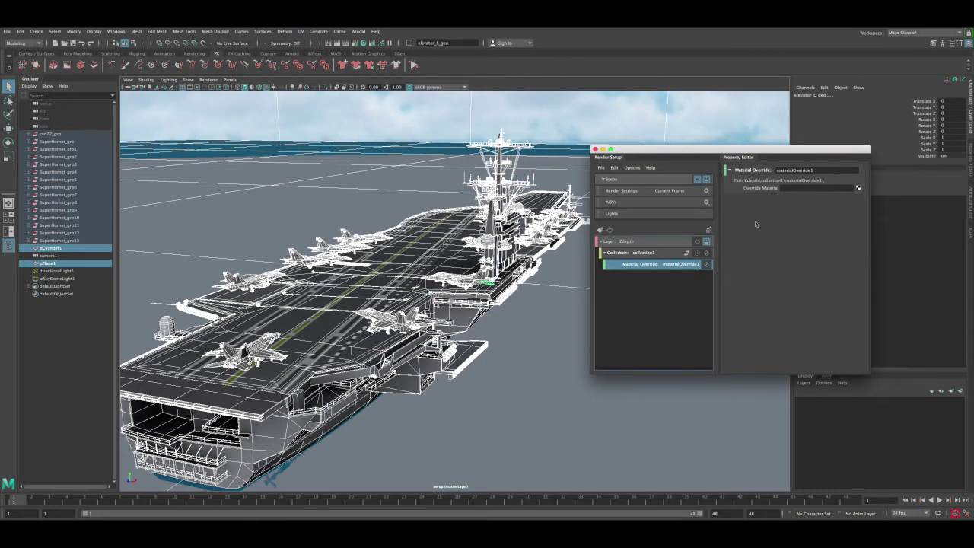
Create a Lambert material and assign it as the override material in the Zdepth layer's material override
left_click(858, 189)
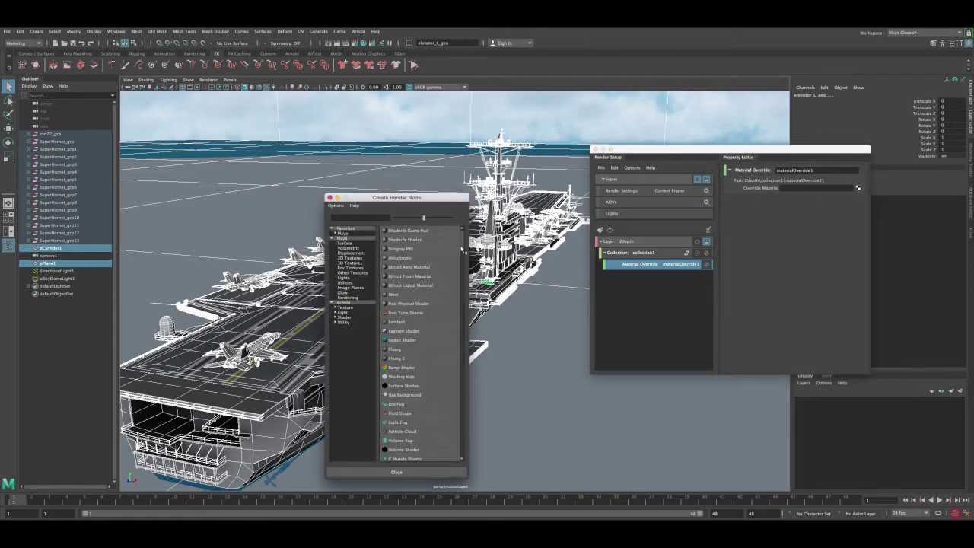
scroll(461, 251, "down", 1)
scroll(461, 251, "down", 1)
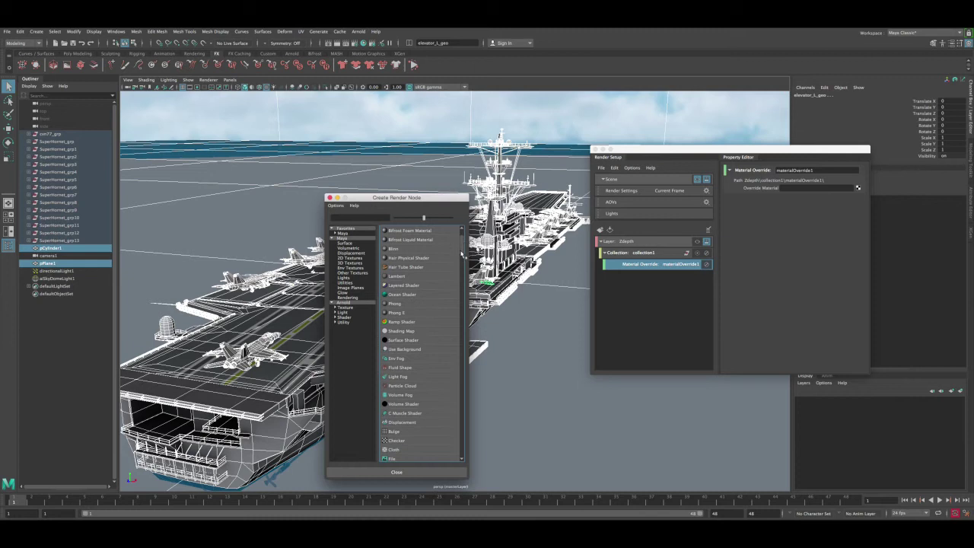
left_click(397, 277)
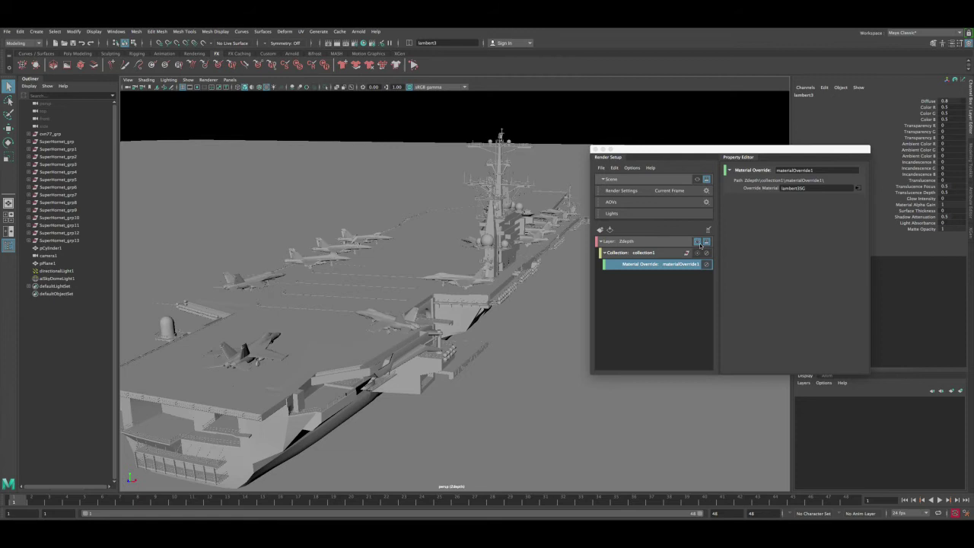
Compare the master scene layer with the Zdepth layer in the viewport, ending with Zdepth visible
left_click(658, 242)
left_click(699, 242)
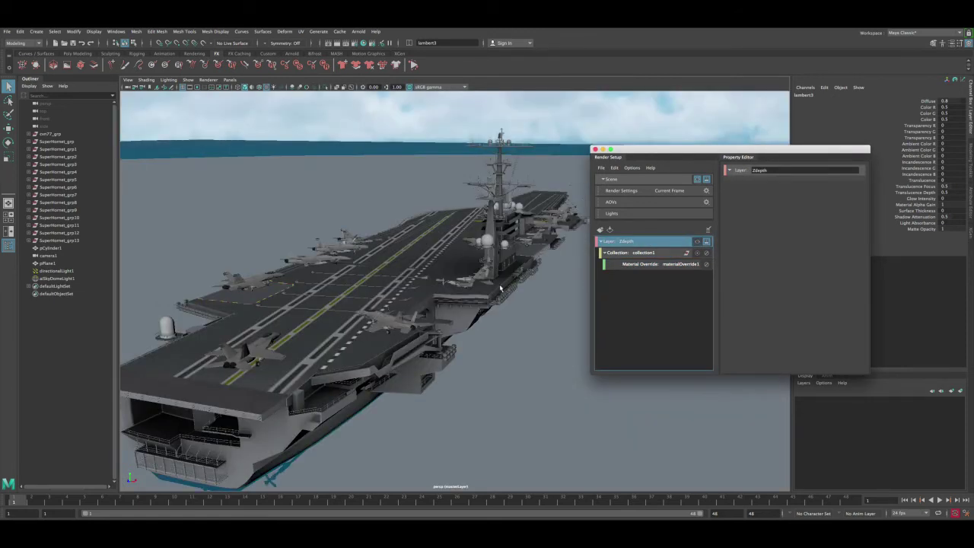
left_click(699, 242)
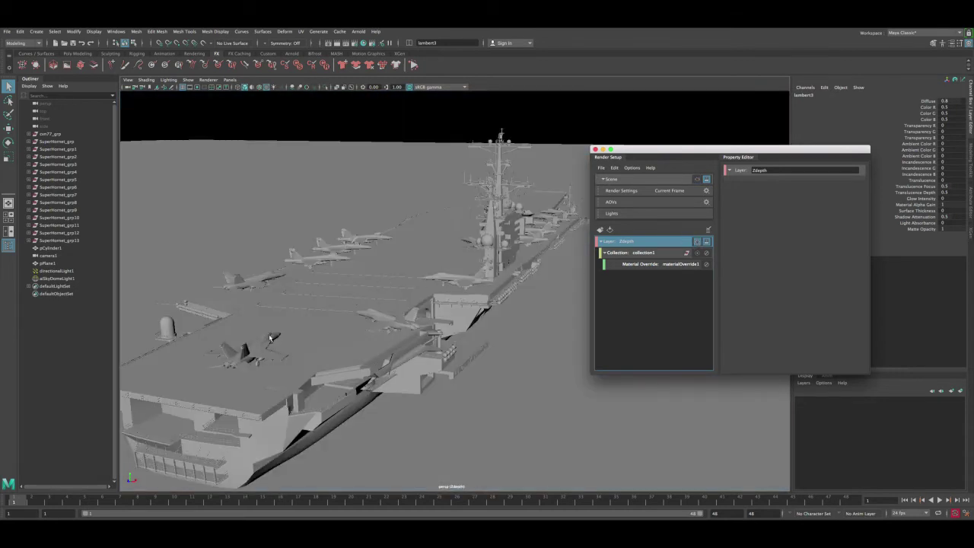
mouse_move(298, 342)
left_mouse_down("alt")
mouse_move(308, 322)
mouse_move(305, 329)
left_mouse_up("alt")
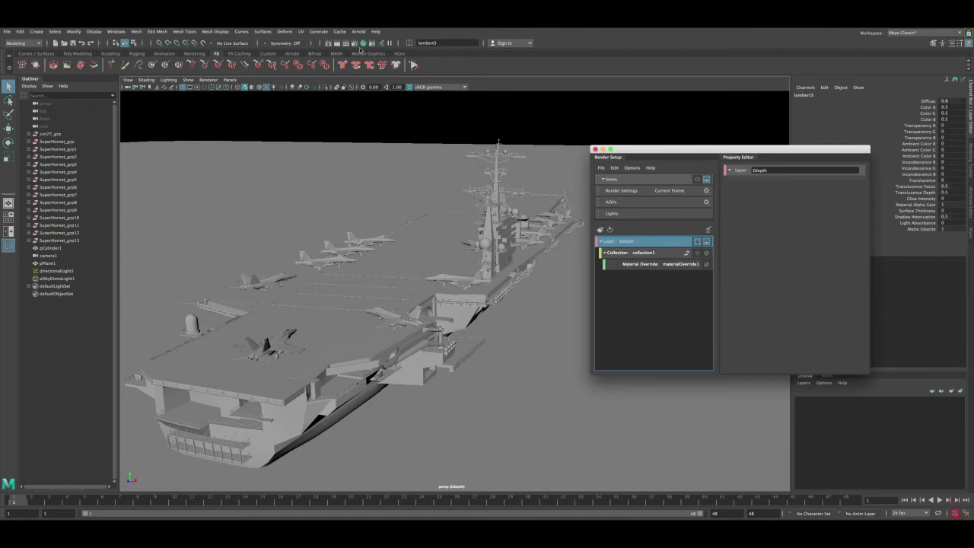
Create an absolute override for the Render Using setting on the visible Zdepth layer in Render Settings
left_click(360, 47)
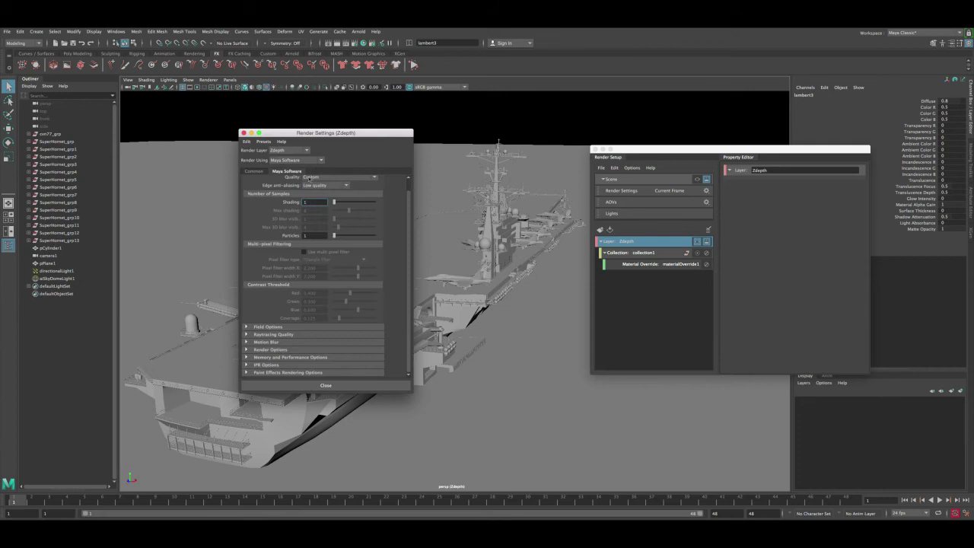
left_click(256, 171)
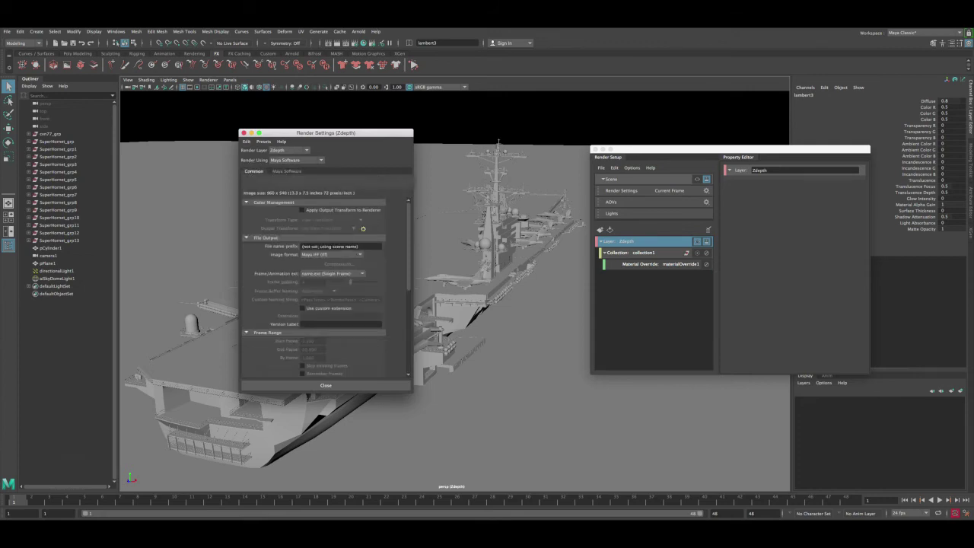
right_click(258, 160)
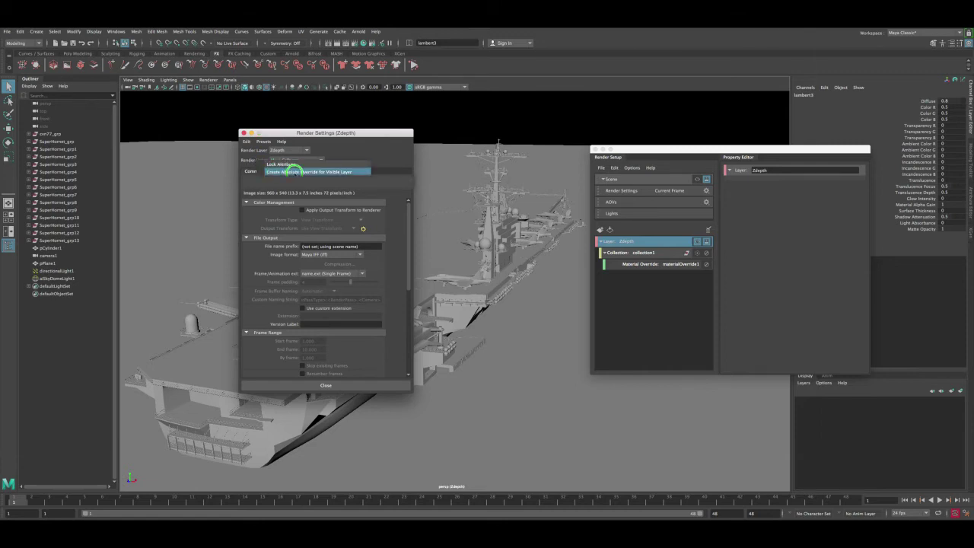
left_click(292, 171)
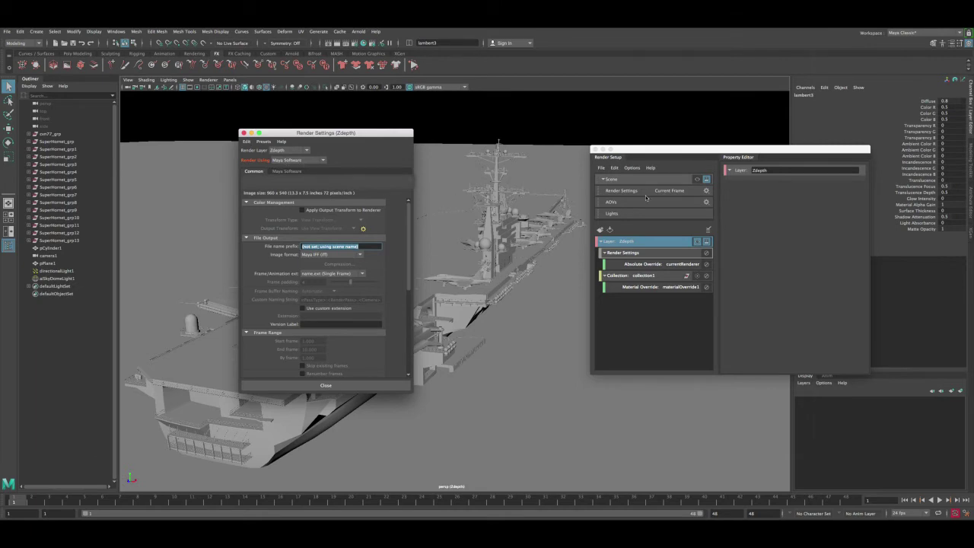
Make the master scene layer visible and set its renderer to Arnold Renderer
left_click(692, 181)
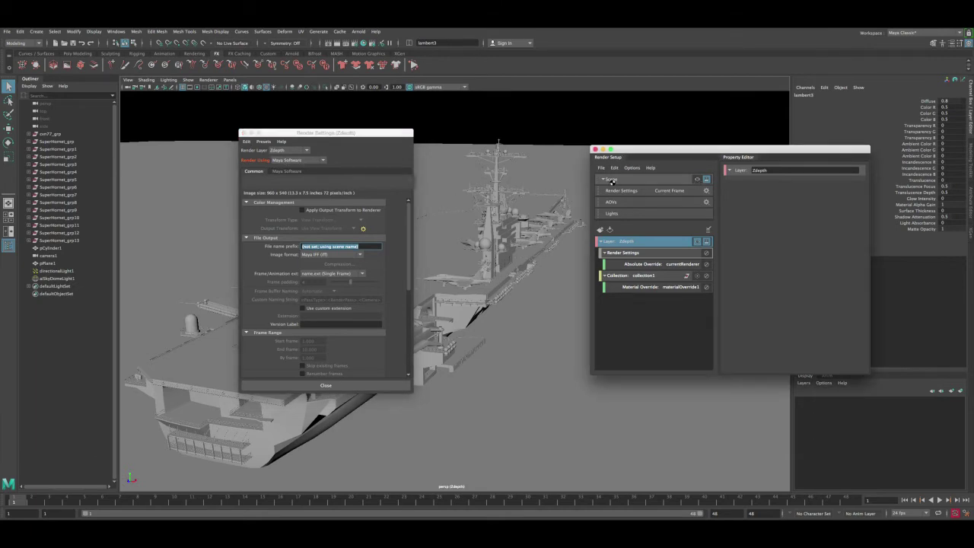
left_click(698, 179)
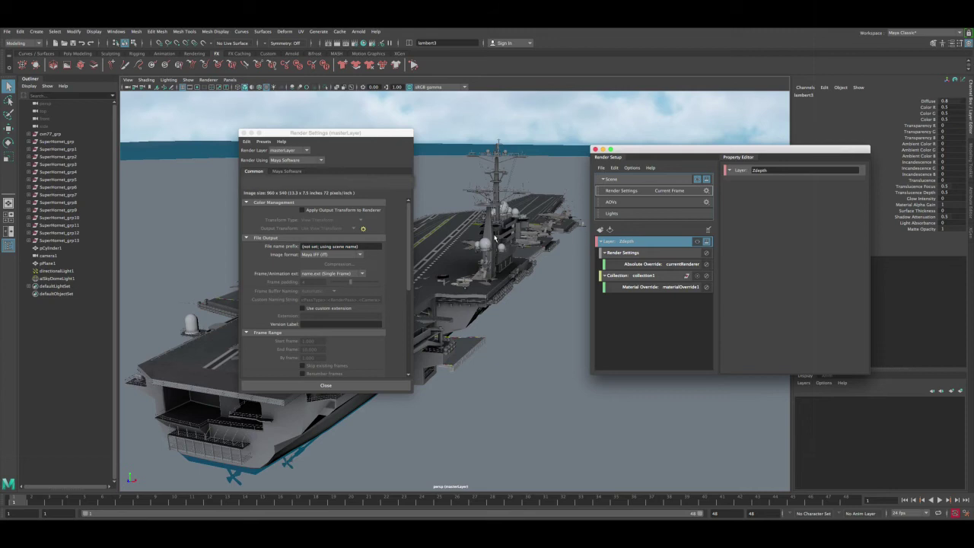
left_click(281, 160)
left_click(283, 170)
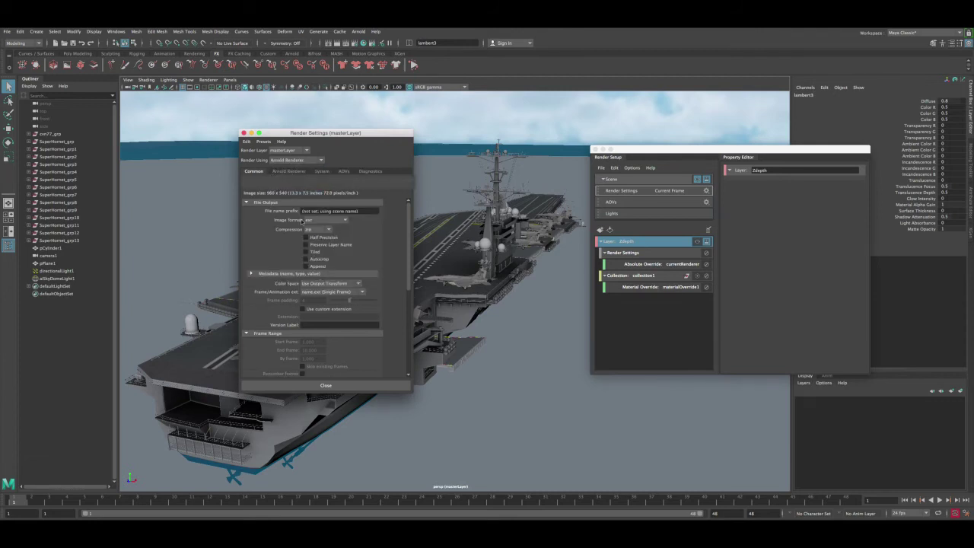
Set the master layer's file name prefix to shipRender and its image format to png
left_click(367, 213)
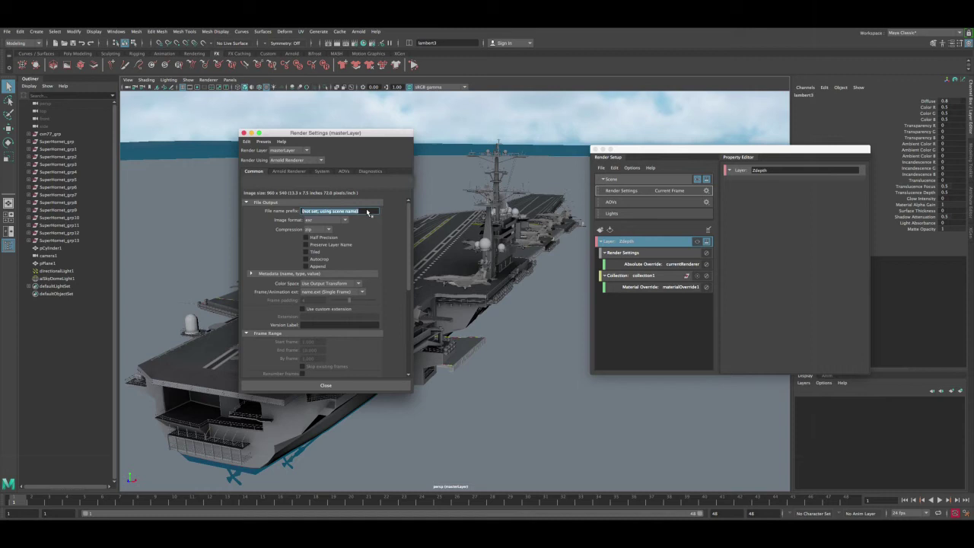
type("<")
type("hipRender")
left_click(321, 220)
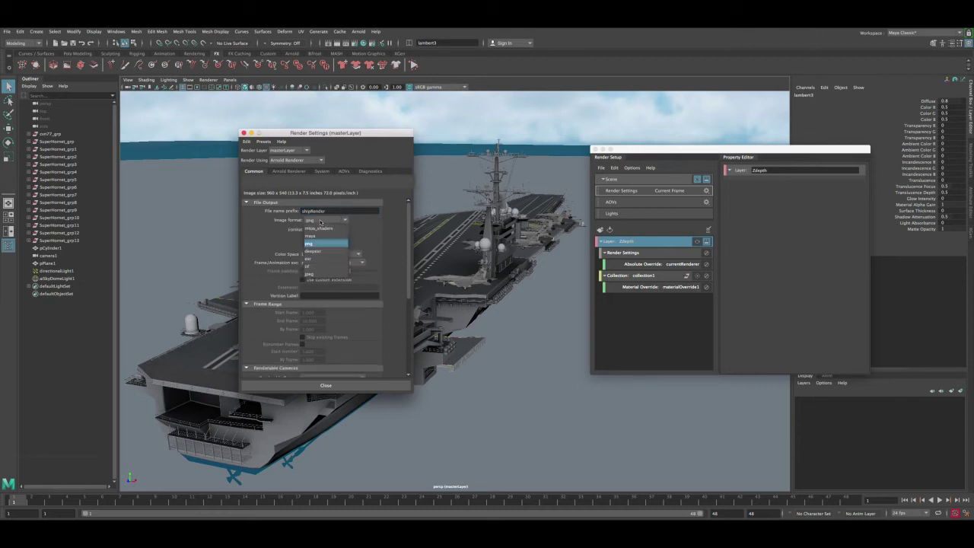
left_click(314, 244)
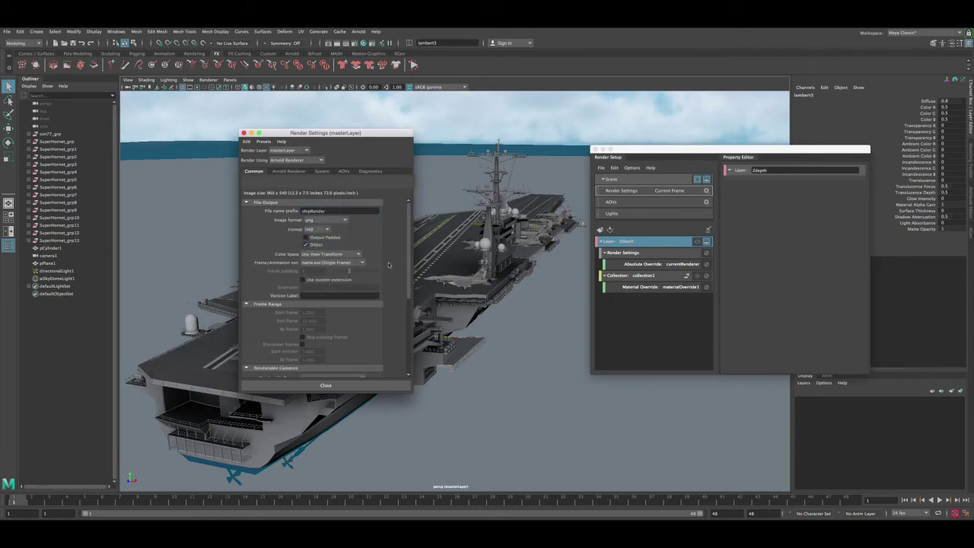
Set the frame/animation extension to name_#.ext and the end frame to 48
left_click(335, 262)
left_click(332, 315)
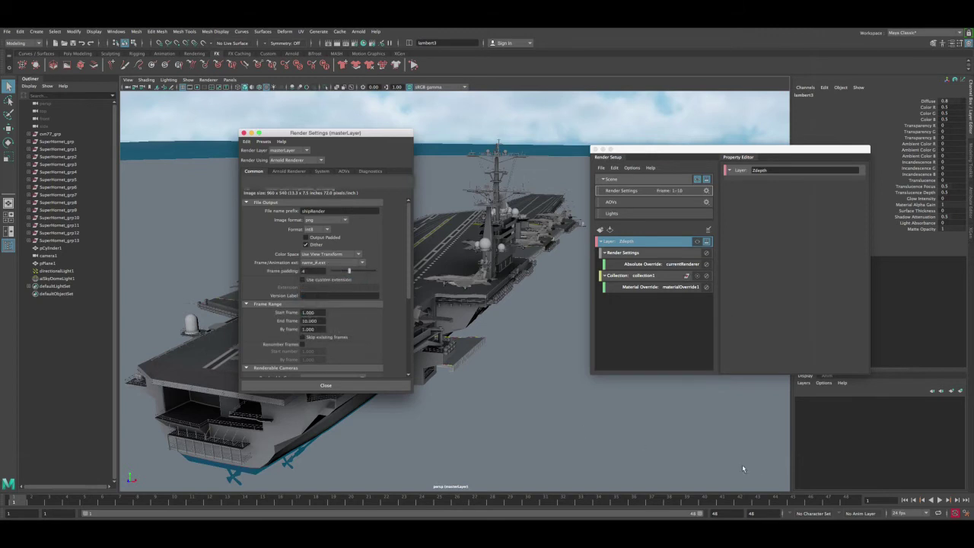
double_click(312, 320)
type("48")
key("Return")
Set the renderable camera to camera1 and the image size preset to HD_720
scroll(328, 289, "down", 5)
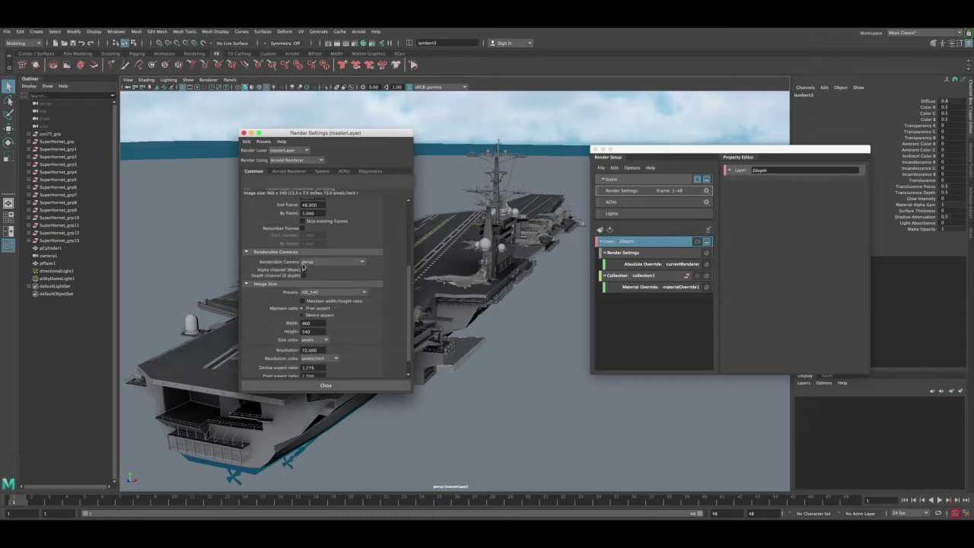
left_click(306, 261)
left_click(309, 278)
left_click(333, 292)
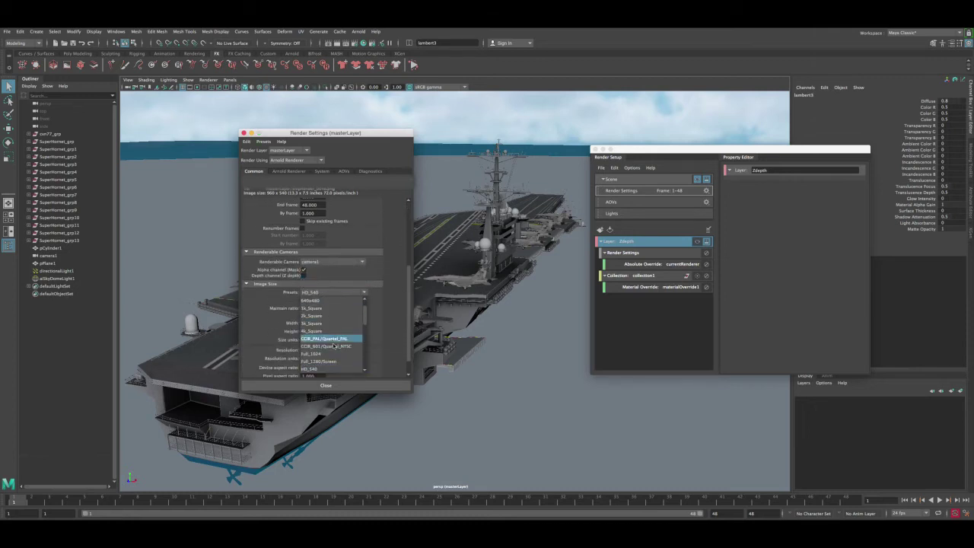
left_click(316, 331)
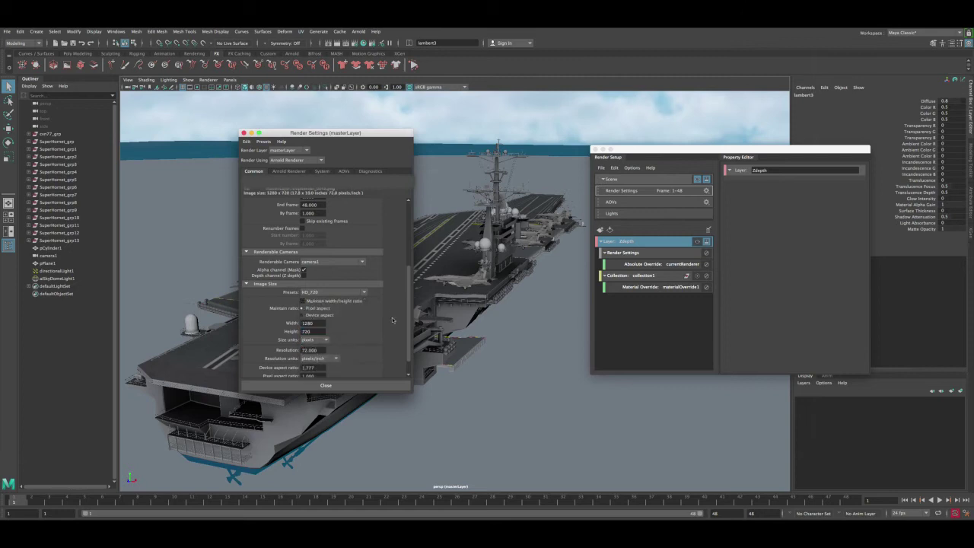
scroll(381, 297, "up", 5)
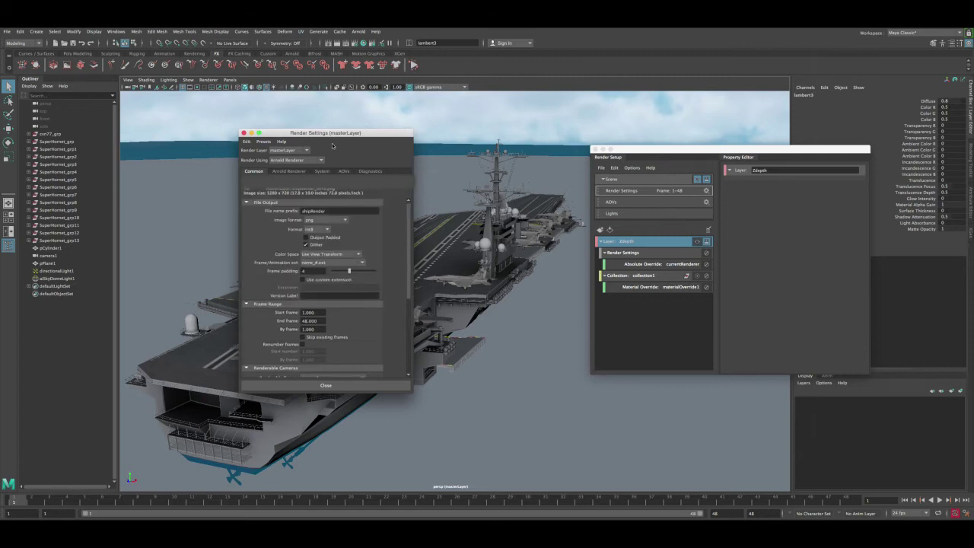
Switch to the Zdepth render layer, create an absolute override for its image format and set it to PNG (png)
left_click(281, 152)
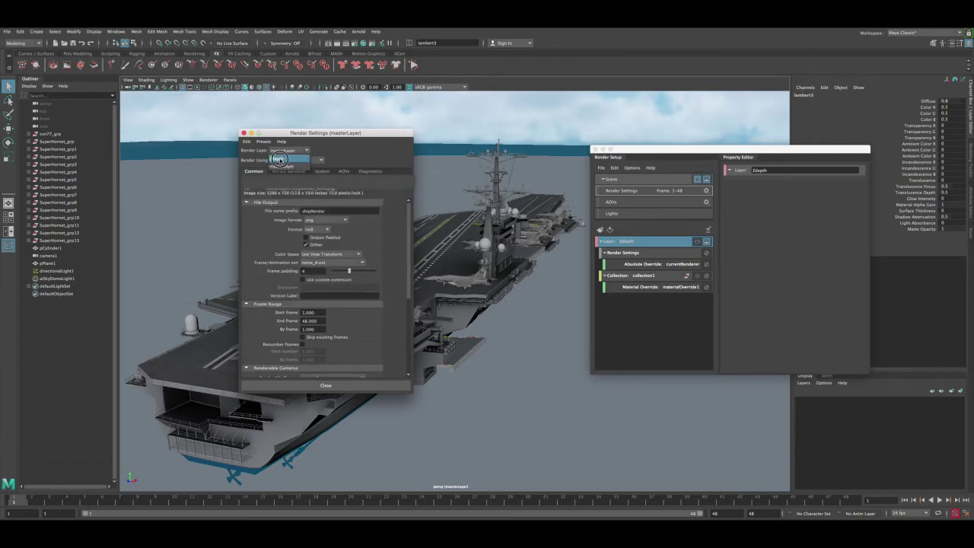
left_click(279, 158)
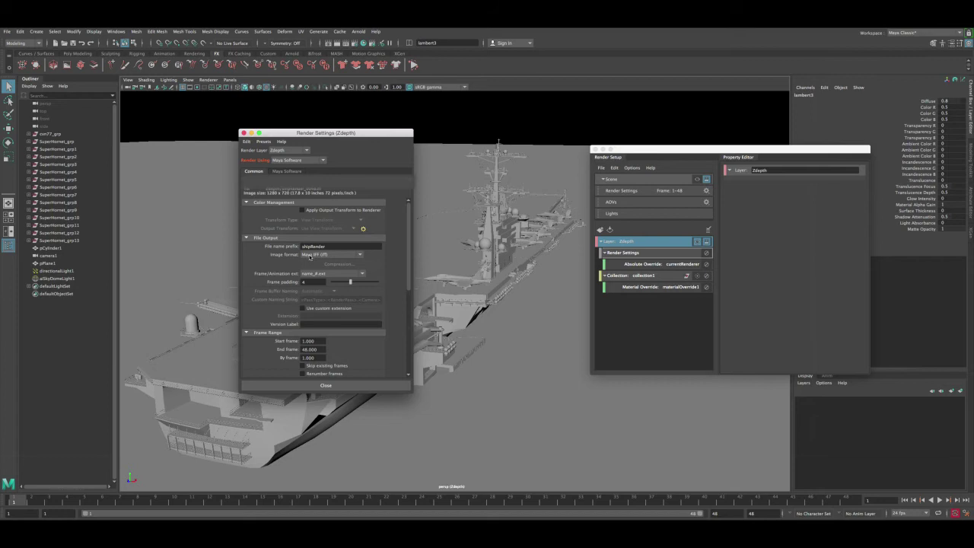
right_click(303, 257)
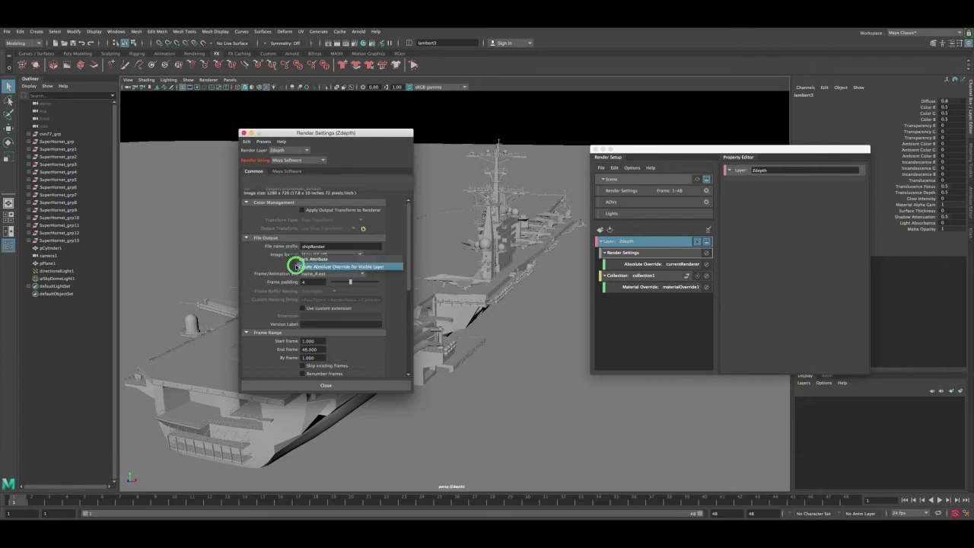
left_click(298, 265)
left_click(320, 254)
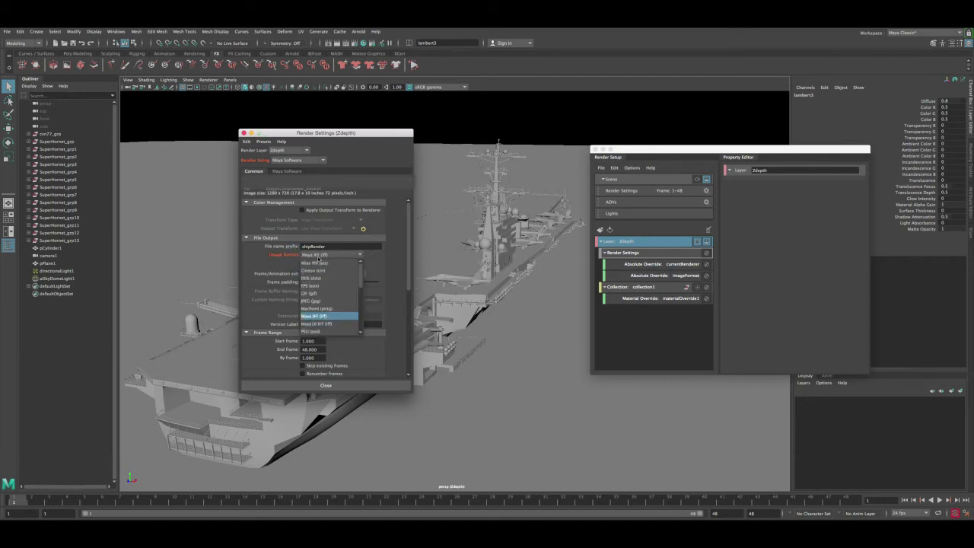
scroll(358, 282, "down", 2)
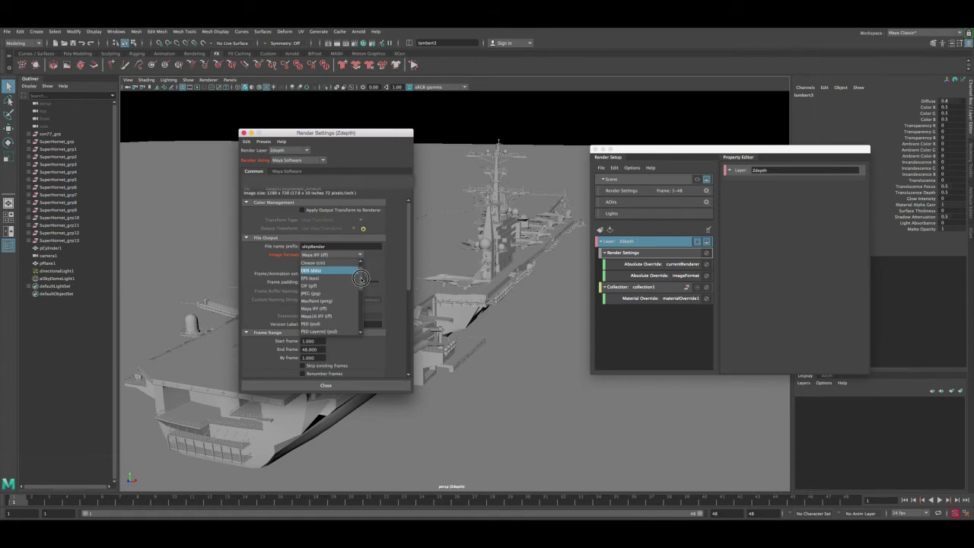
scroll(361, 281, "down", 2)
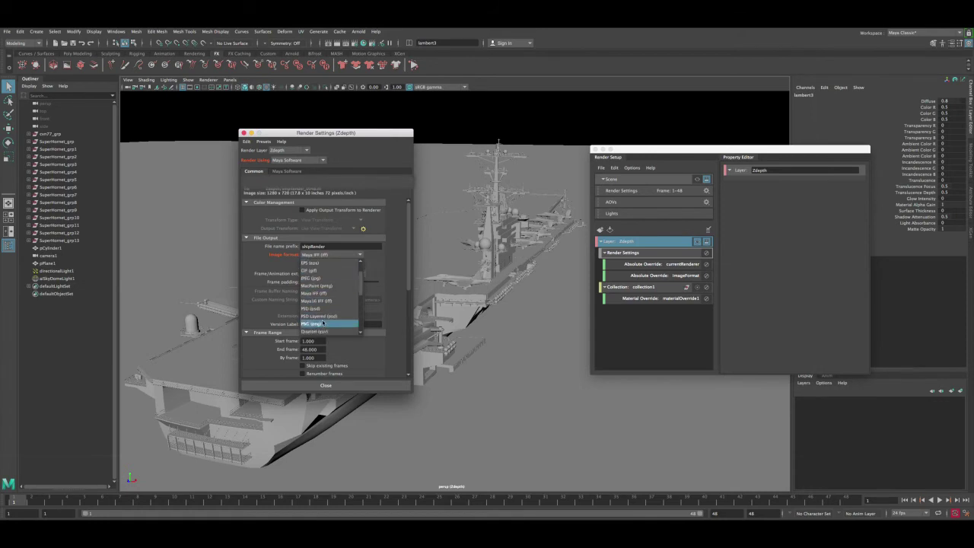
left_click(326, 318)
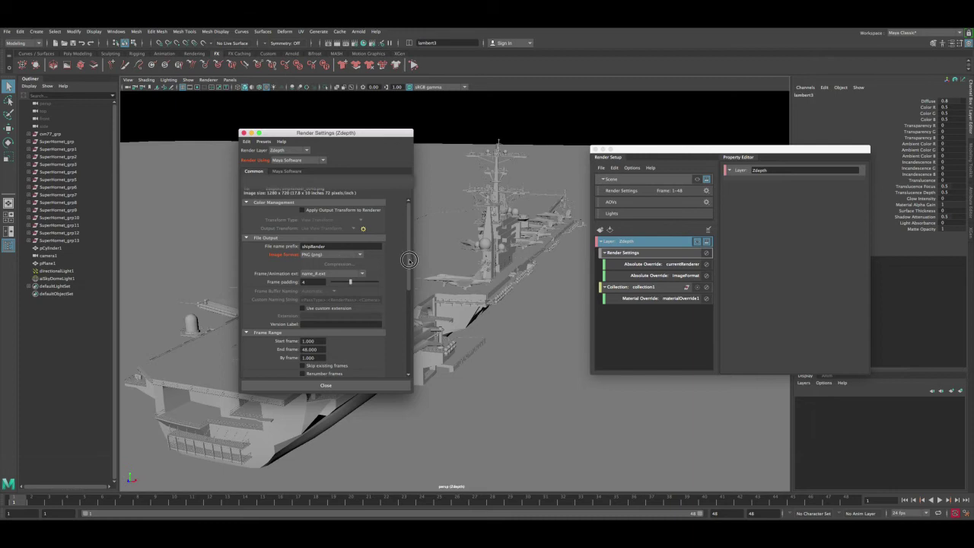
Create an environment fog in the Zdepth layer's Maya Software render options and close the Render Setup window
scroll(400, 256, "down", 3)
scroll(400, 228, "up", 3)
left_click(287, 172)
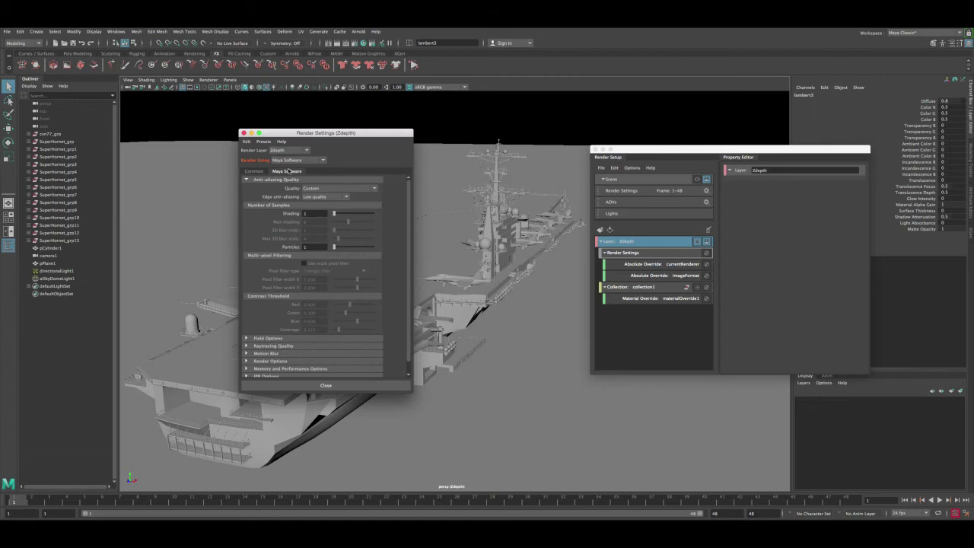
scroll(409, 215, "down", 3)
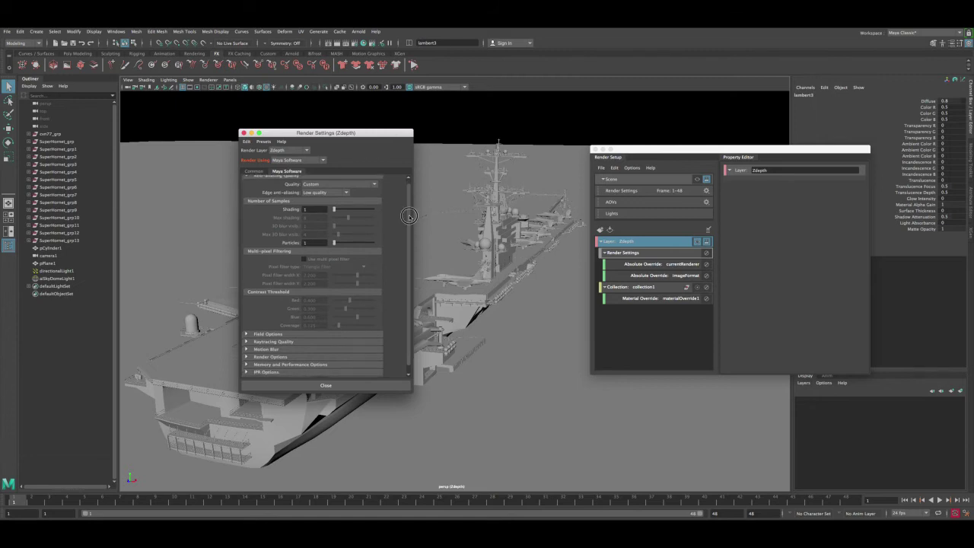
scroll(409, 215, "up", 3)
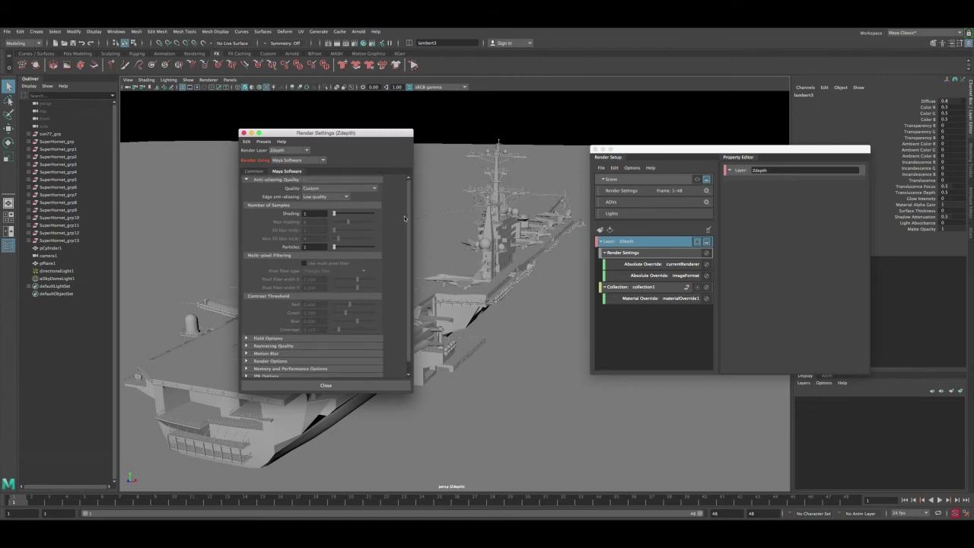
scroll(405, 220, "down", 1)
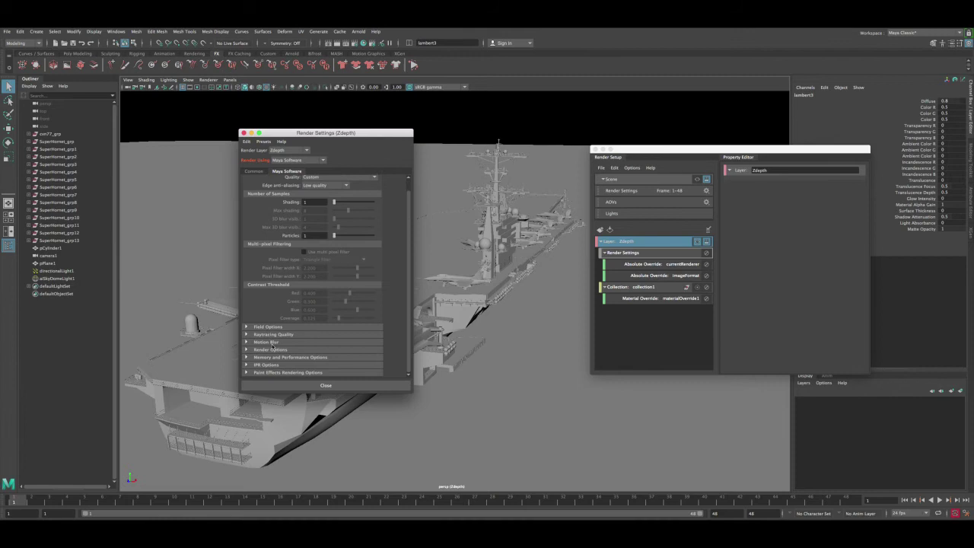
left_click(271, 350)
scroll(392, 324, "down", 2)
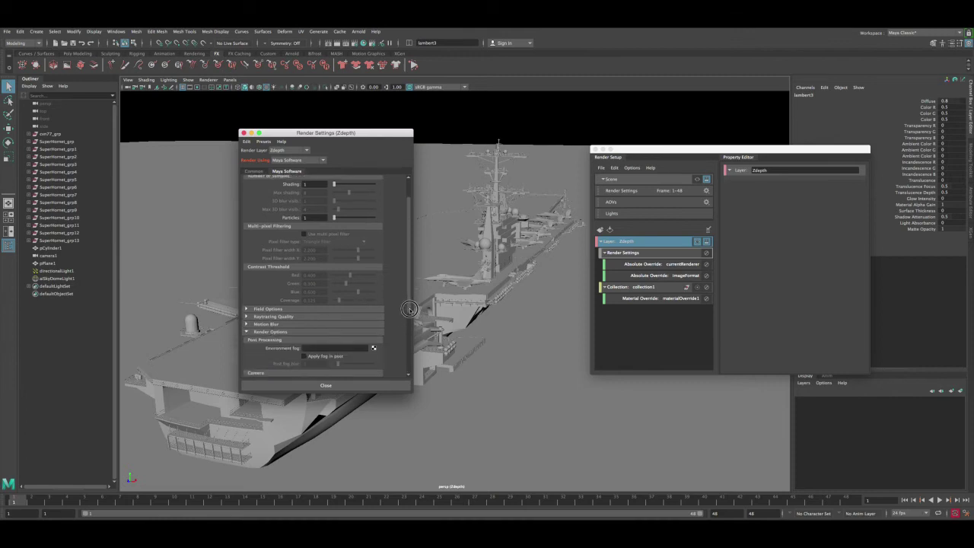
left_click(374, 347)
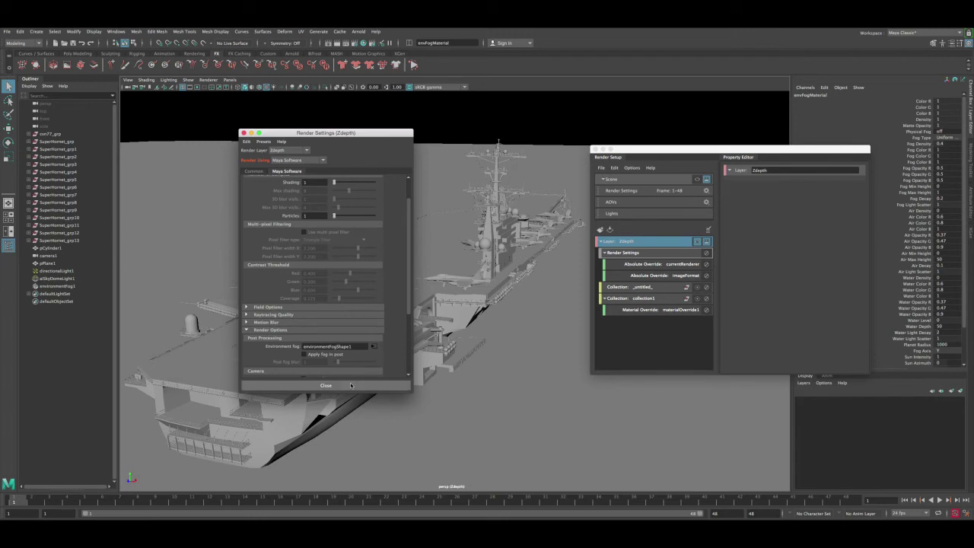
left_click(596, 149)
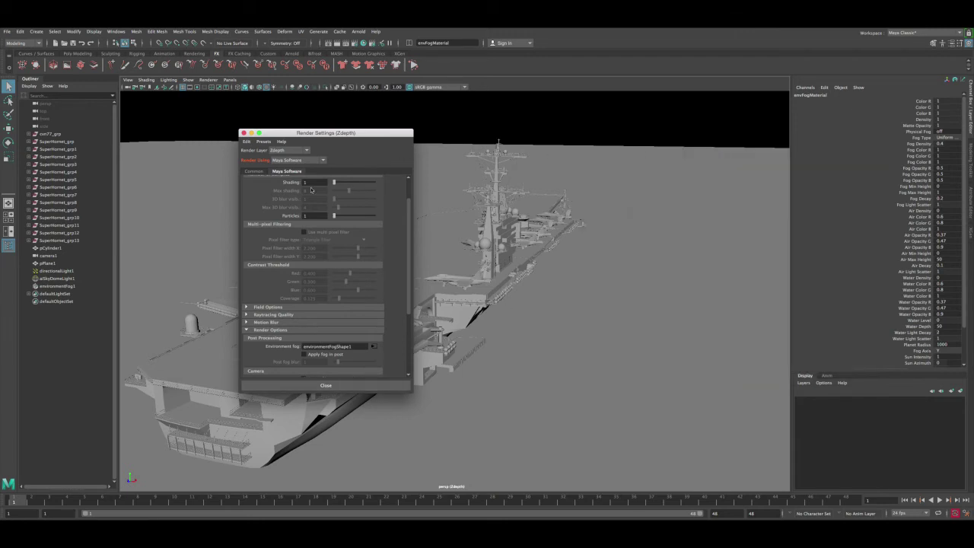
Close the render settings, look through camera1 and render the current frame of the Zdepth layer
left_click(325, 386)
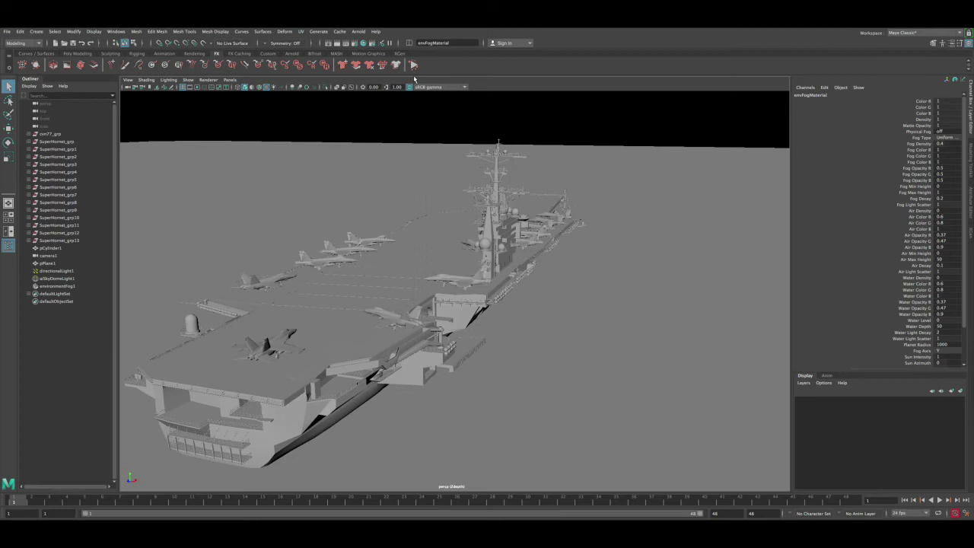
left_click(229, 79)
mouse_move(282, 88)
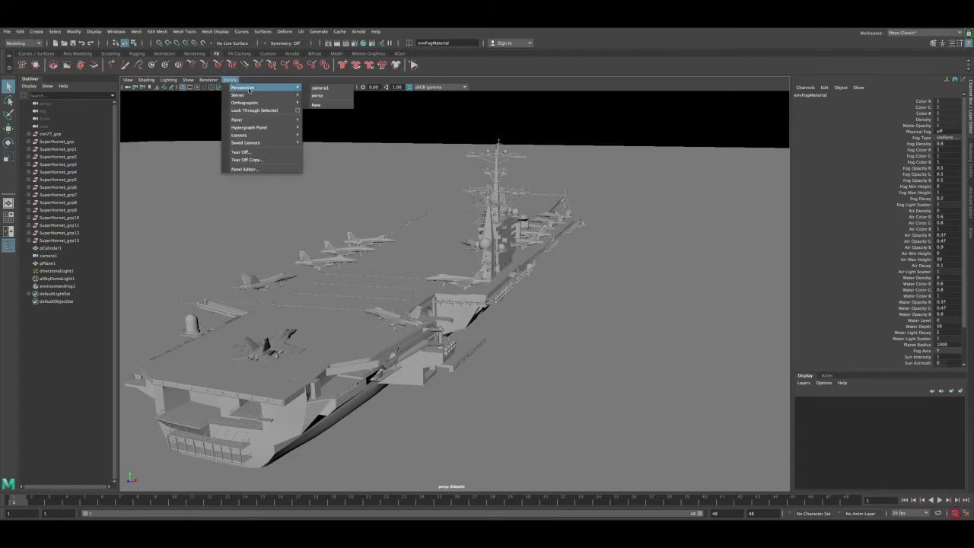
left_click(340, 91)
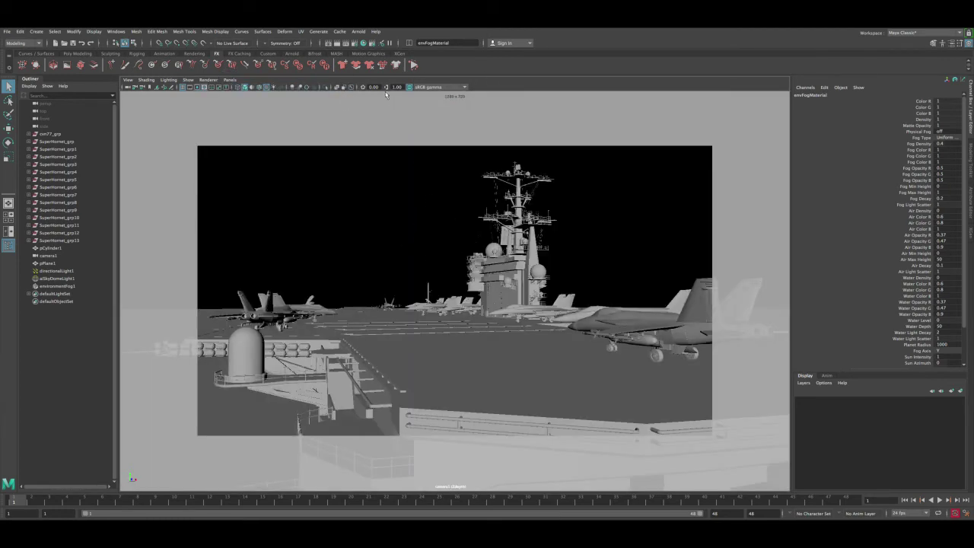
left_click(339, 44)
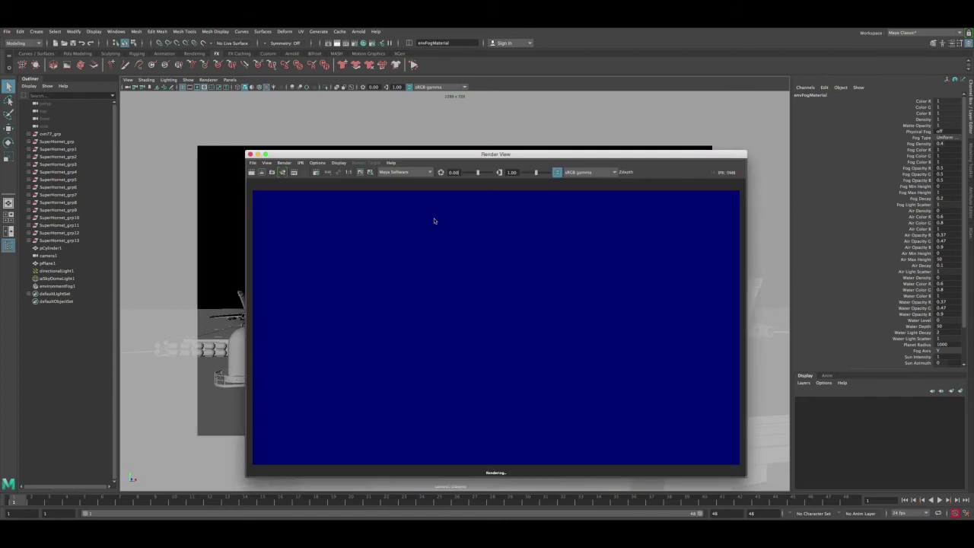
left_click_drag(375, 106, 356, 86)
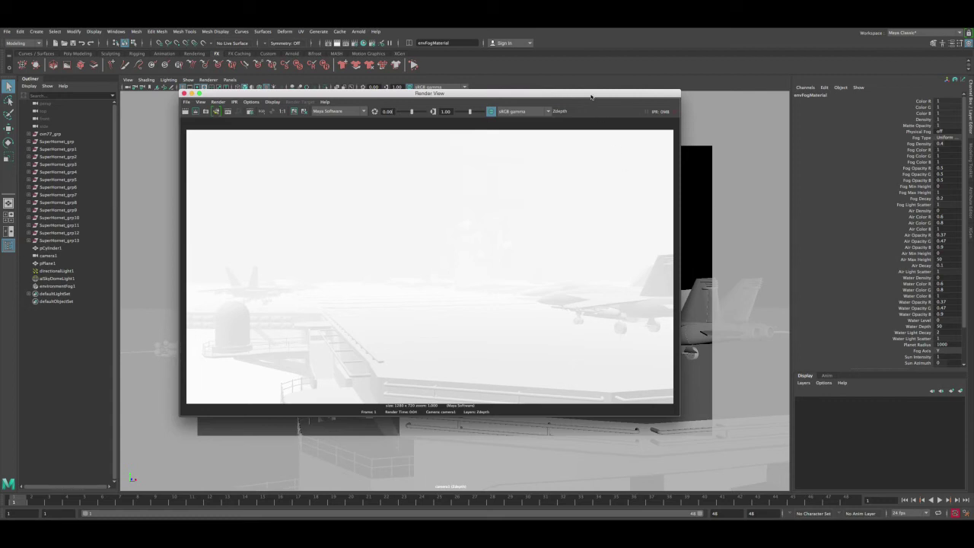
left_click_drag(591, 94, 524, 87)
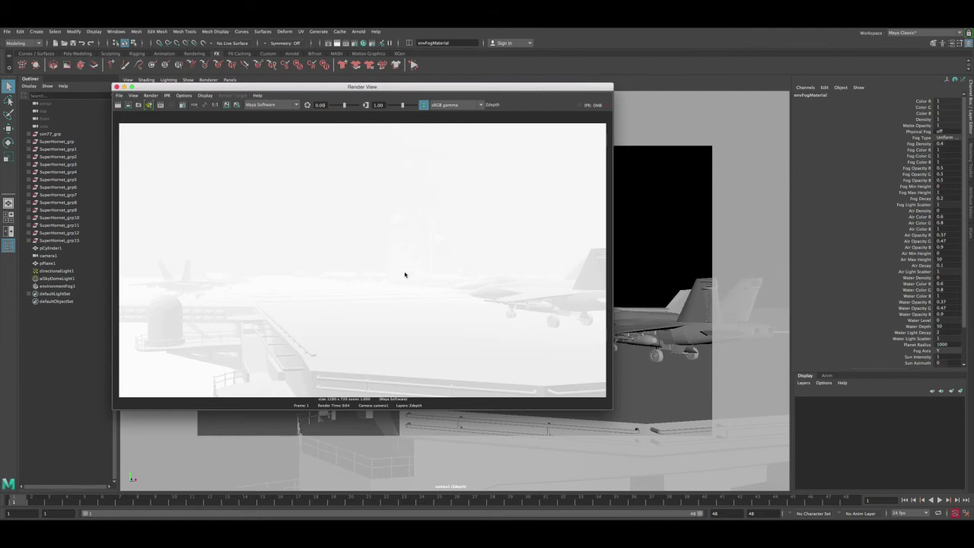
Set the lambert3 override material's color to black and its diffuse to 0, and render the frame again
left_click(685, 318)
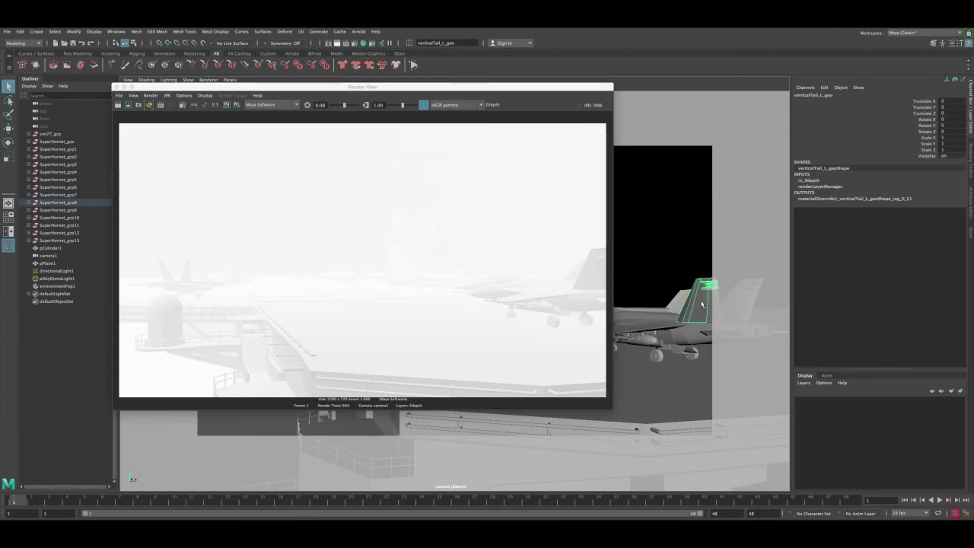
key("ctrl+a")
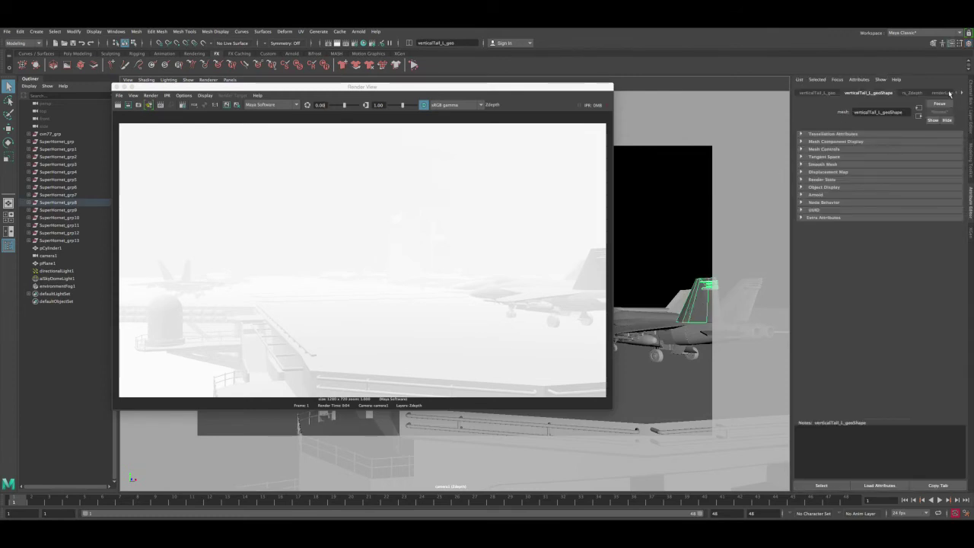
left_click(962, 92)
left_click(962, 92)
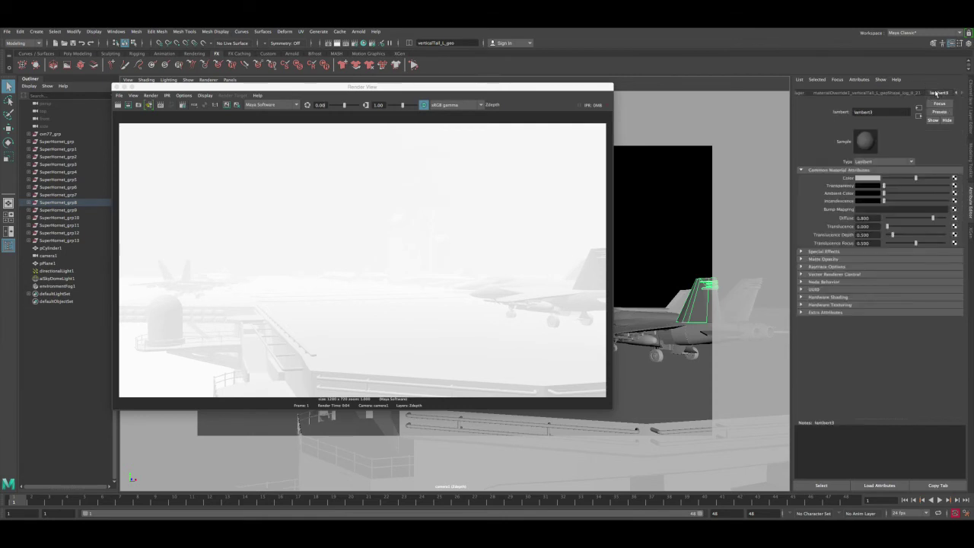
left_click_drag(918, 177, 884, 178)
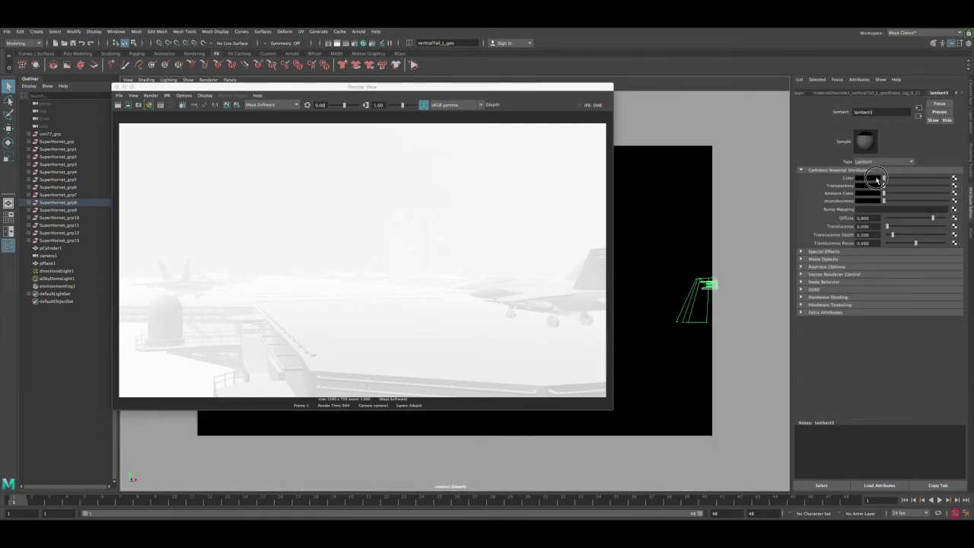
left_click_drag(907, 220, 845, 222)
left_click(237, 105)
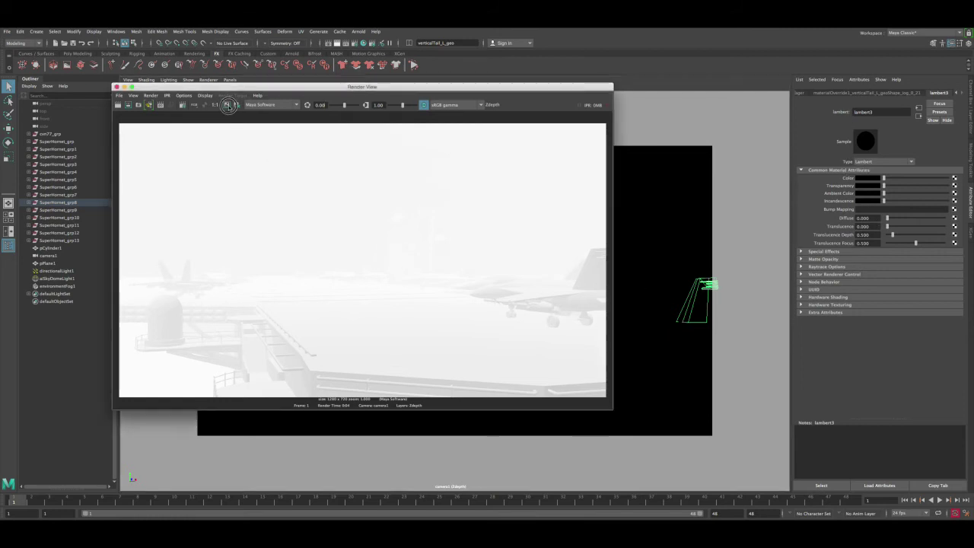
left_click(118, 106)
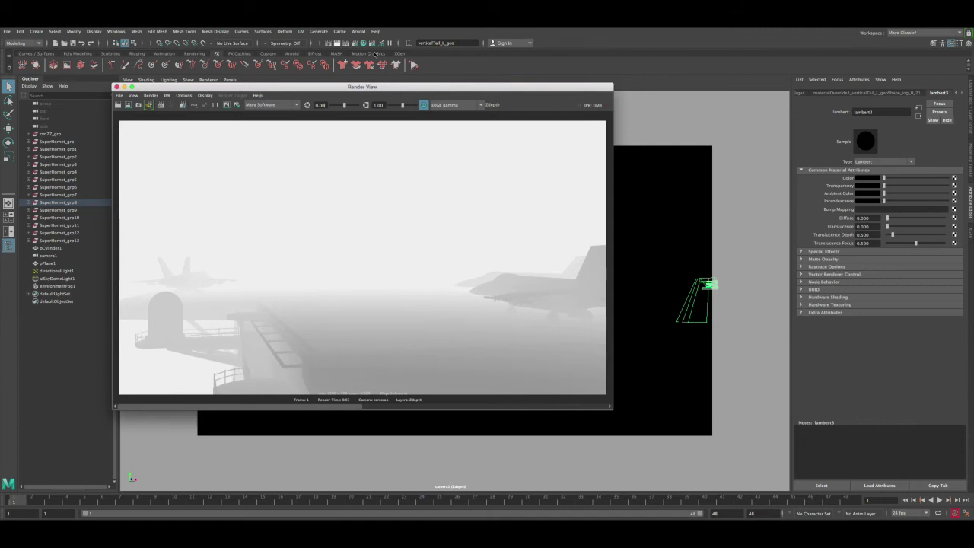
Open the environment fog's material from the render settings, set its saturation distance to 300 and re-render the frame
left_click(361, 44)
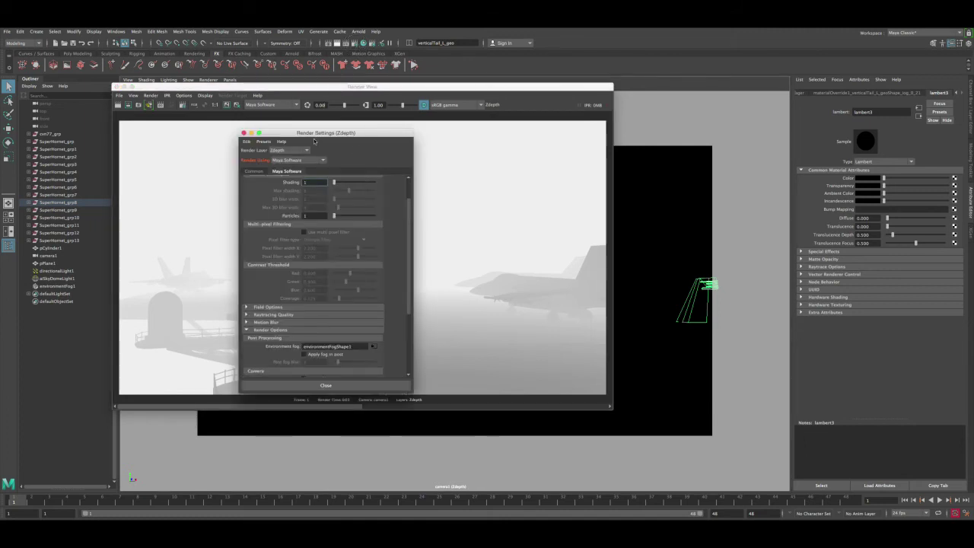
scroll(408, 228, "down", 3)
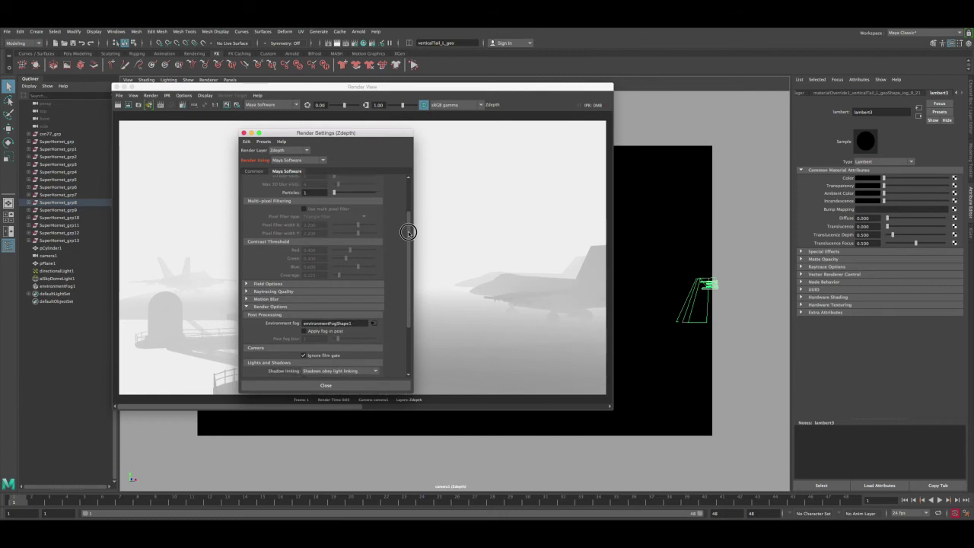
left_click(374, 313)
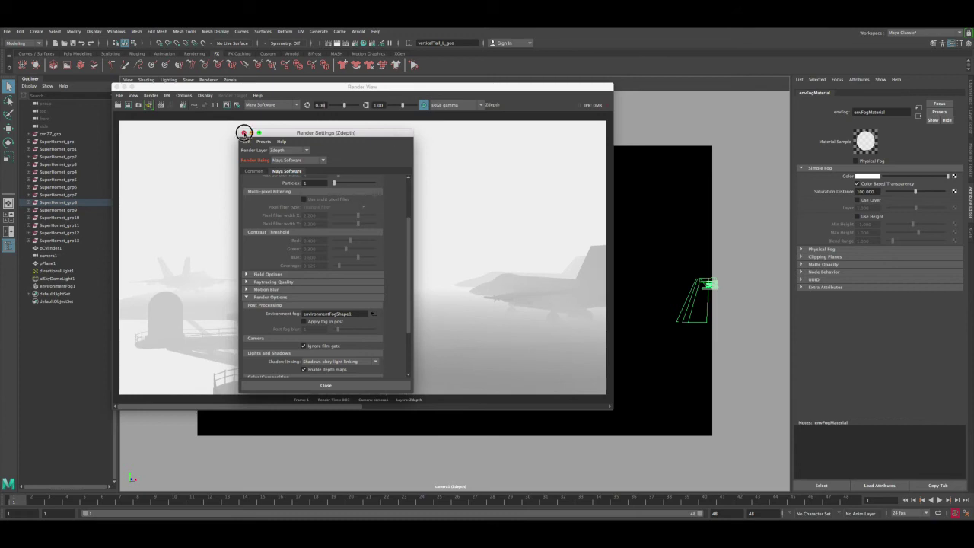
left_click(244, 133)
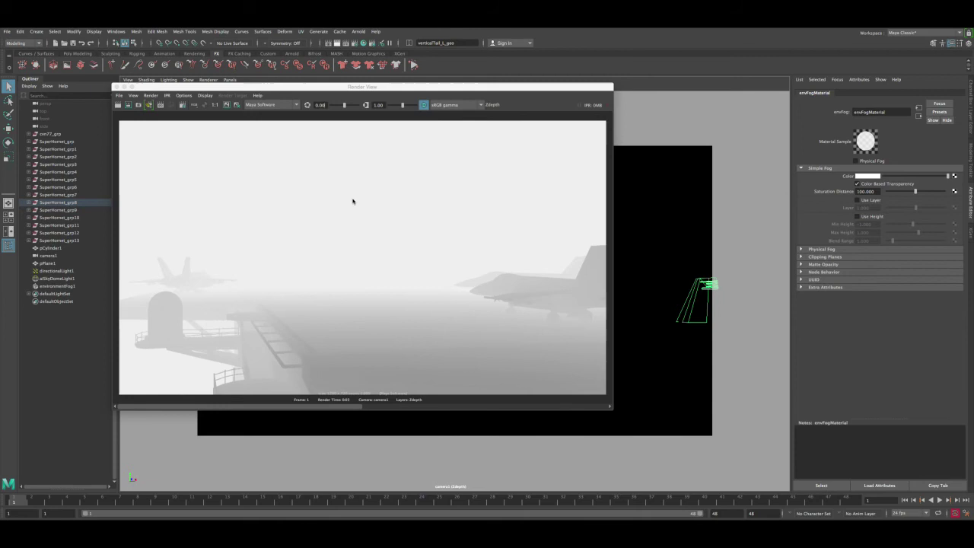
left_click(866, 191)
type("300")
key("Return")
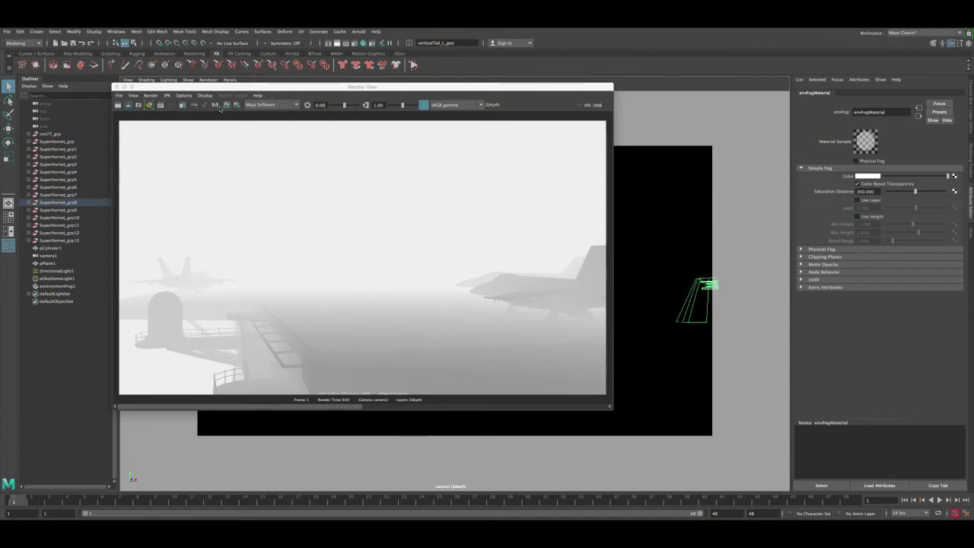
left_click(119, 105)
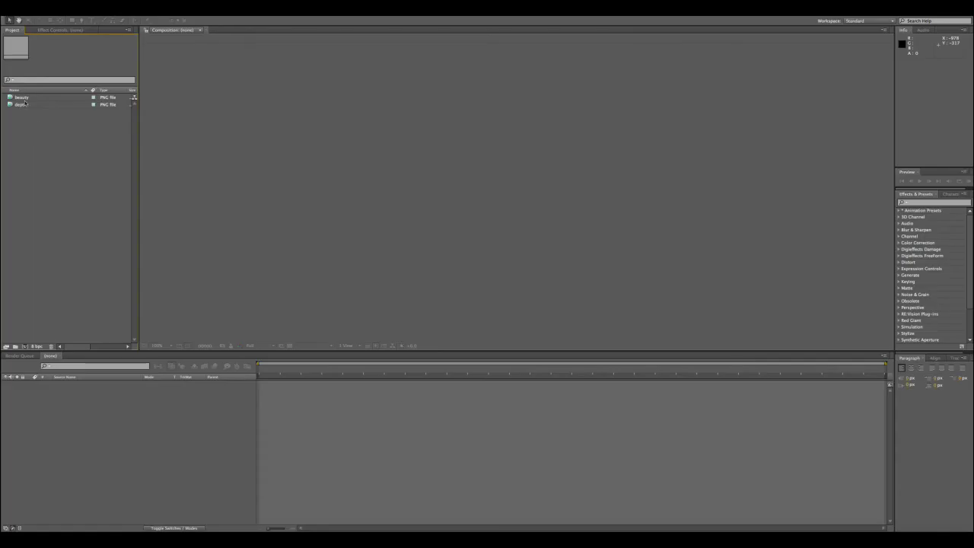
In After Effects, create the ShipRenderDepth composition from the beauty footage and scrub through its opening frames
left_click(22, 105)
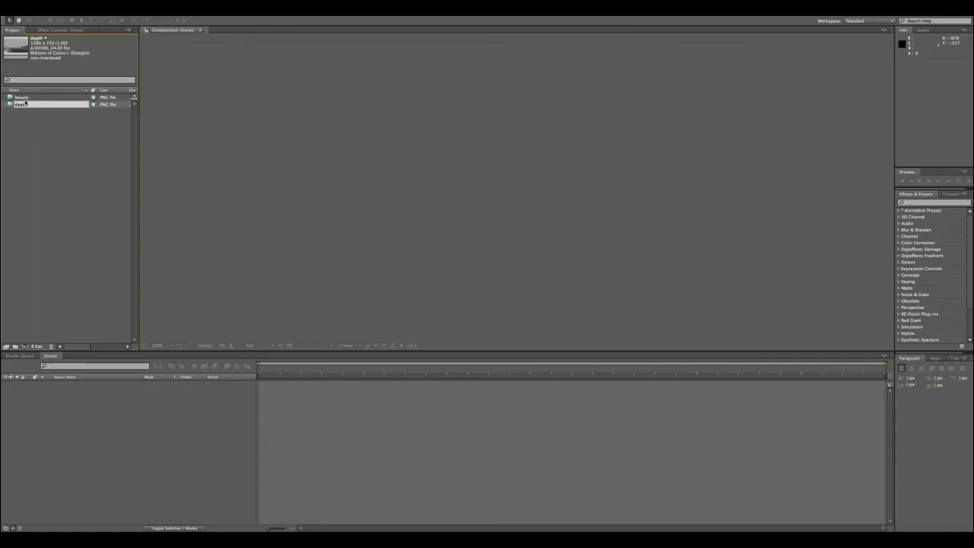
left_click(23, 97)
left_click(25, 102)
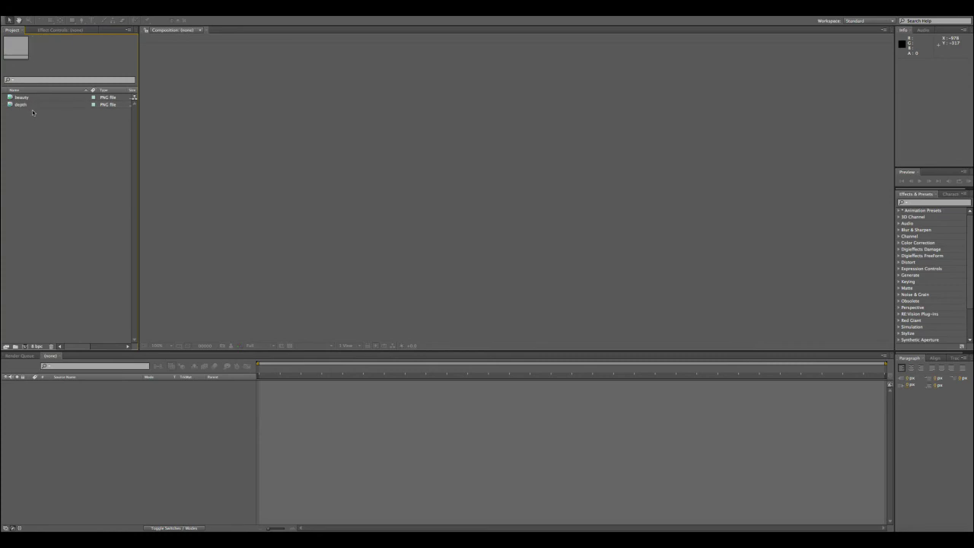
left_click(27, 99)
left_click_drag(21, 98, 74, 405)
left_click(288, 392)
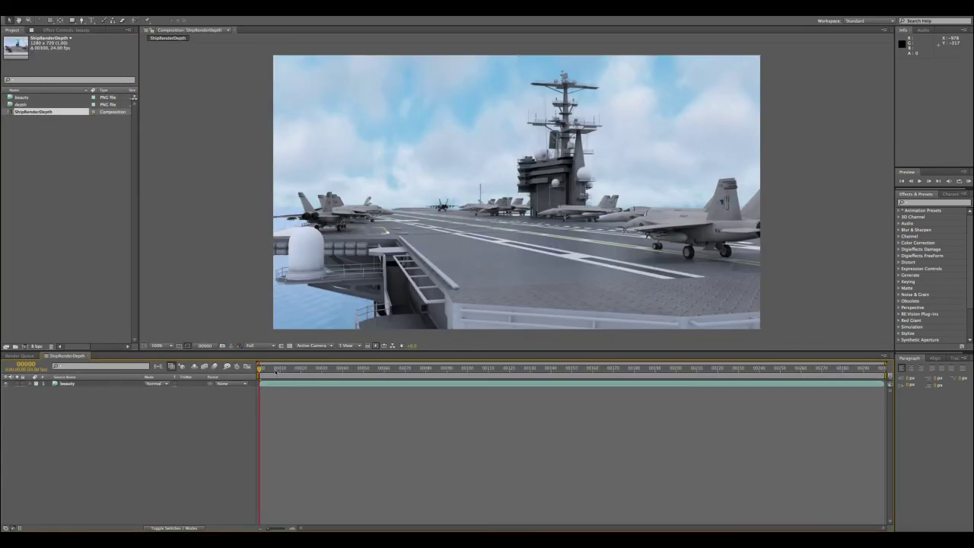
left_click_drag(275, 371, 251, 377)
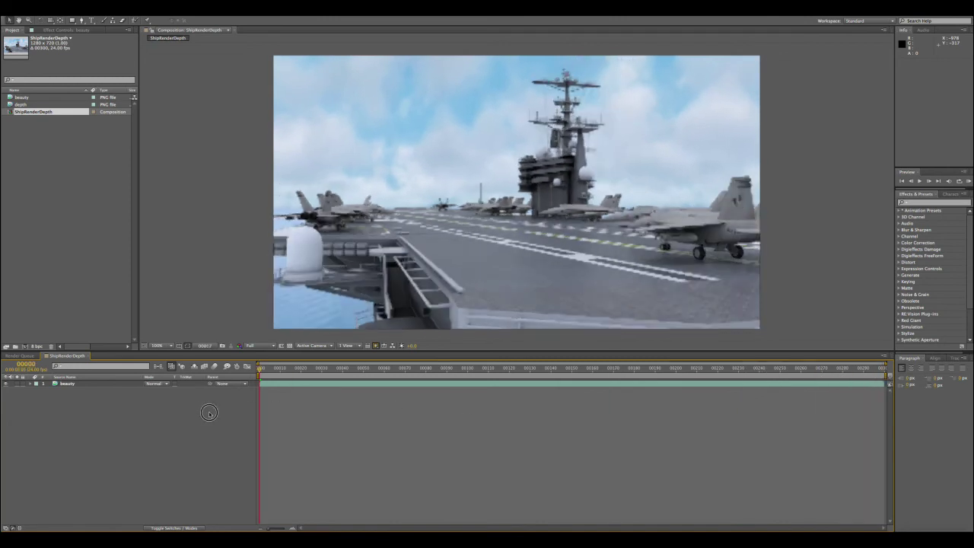
Add the depth footage above the beauty layer, scrub through its opening frames and hide the depth layer
left_click(21, 105)
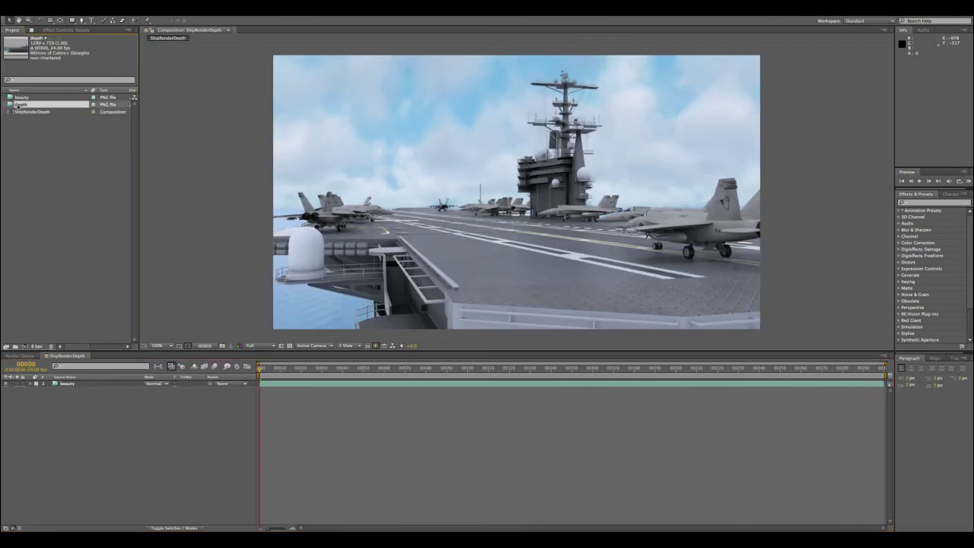
left_click_drag(17, 106, 87, 385)
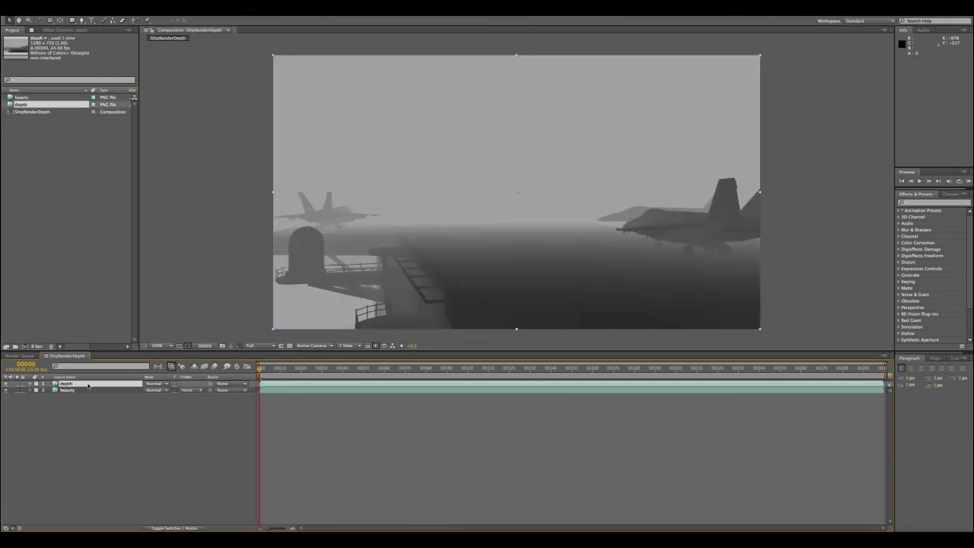
left_click(345, 417)
left_click_drag(261, 371, 191, 385)
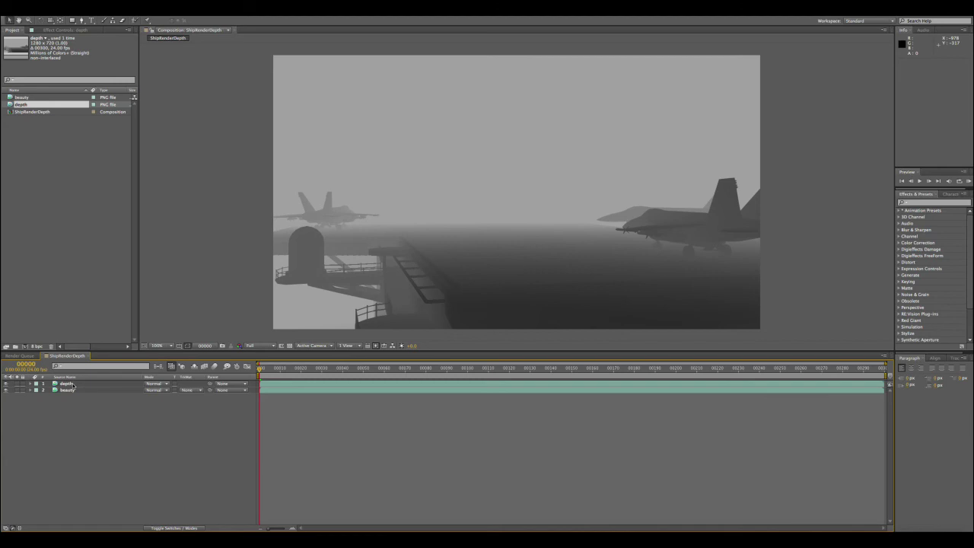
left_click(6, 383)
Apply the Camera Lens Blur effect to the beauty layer
left_click(68, 391)
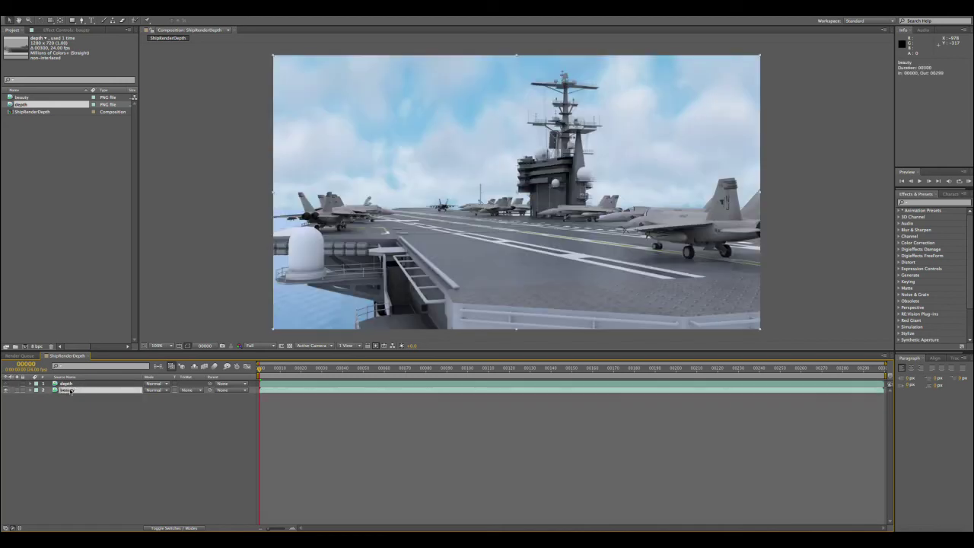
right_click(70, 391)
mouse_move(84, 377)
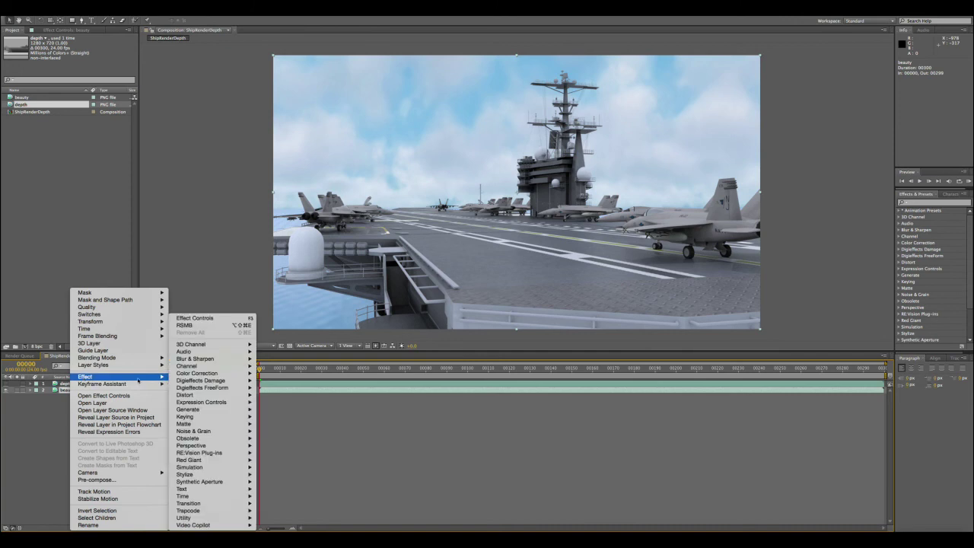
mouse_move(206, 361)
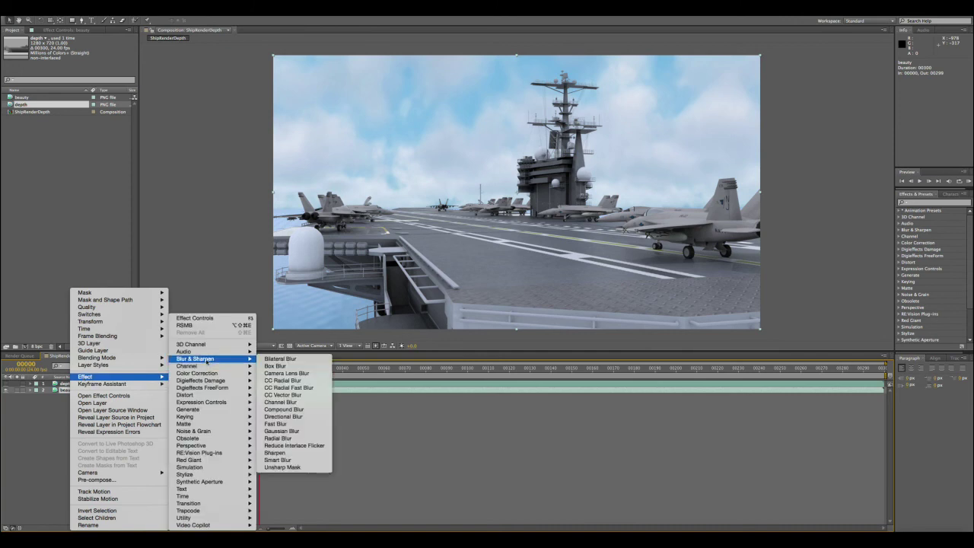
left_click(291, 373)
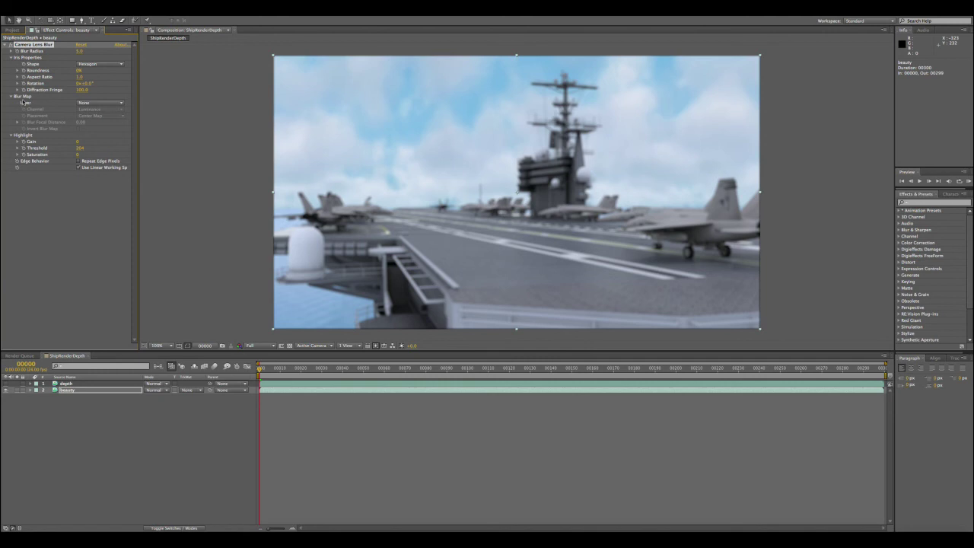
Configure Camera Lens Blur with depth as the blur map layer, a blur focal distance of 0.62 and Repeat Edge Pixels enabled
left_click(86, 103)
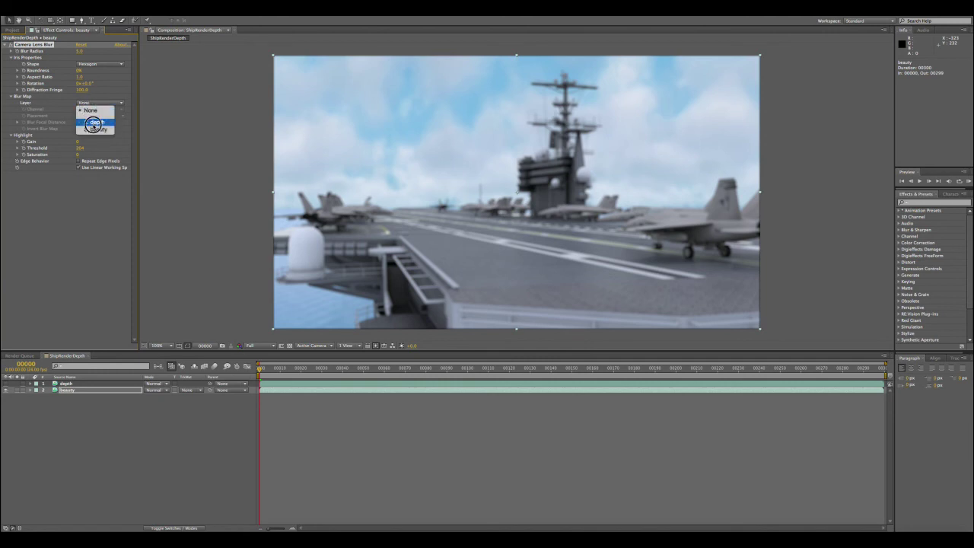
left_click(95, 126)
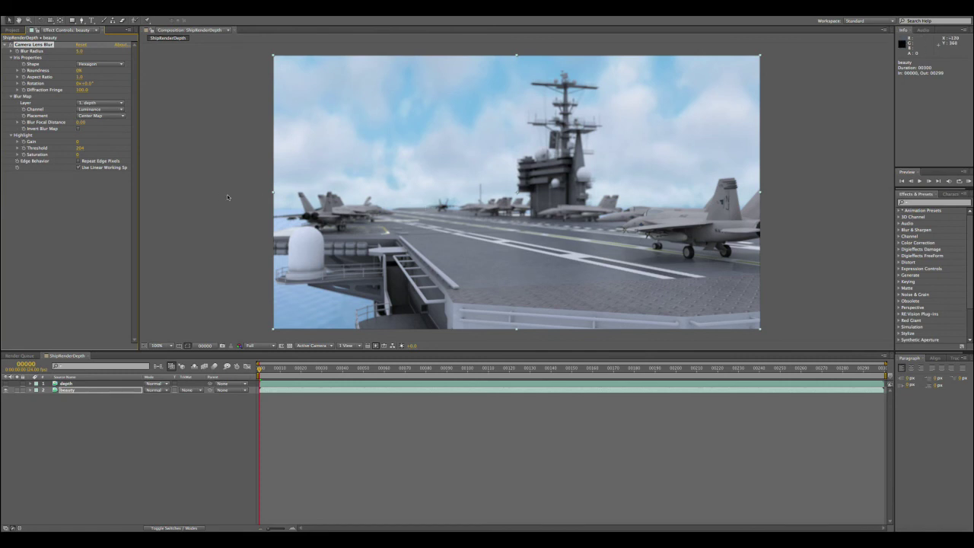
left_click(78, 129)
mouse_move(79, 122)
left_mouse_down()
mouse_move(114, 123)
mouse_move(74, 123)
mouse_move(99, 123)
mouse_move(83, 127)
left_mouse_up()
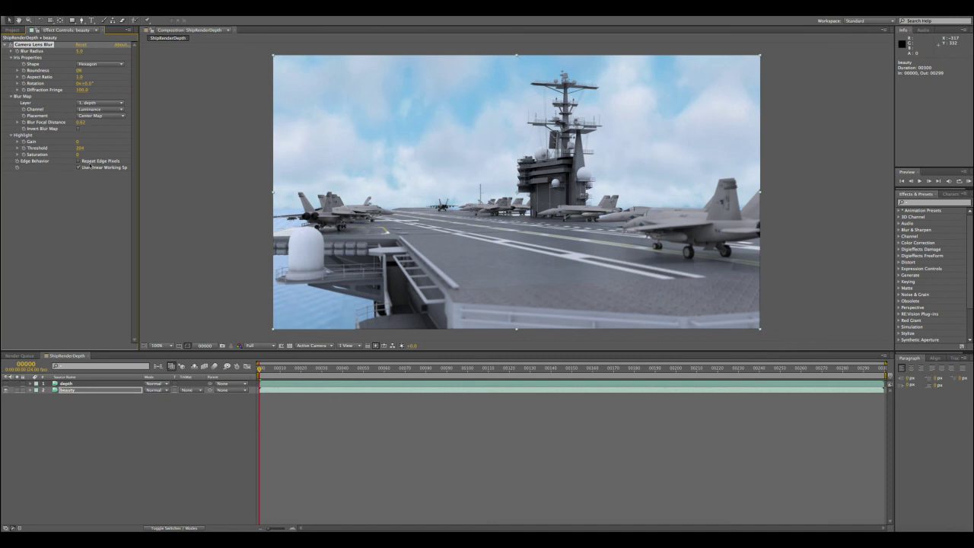
left_click(79, 162)
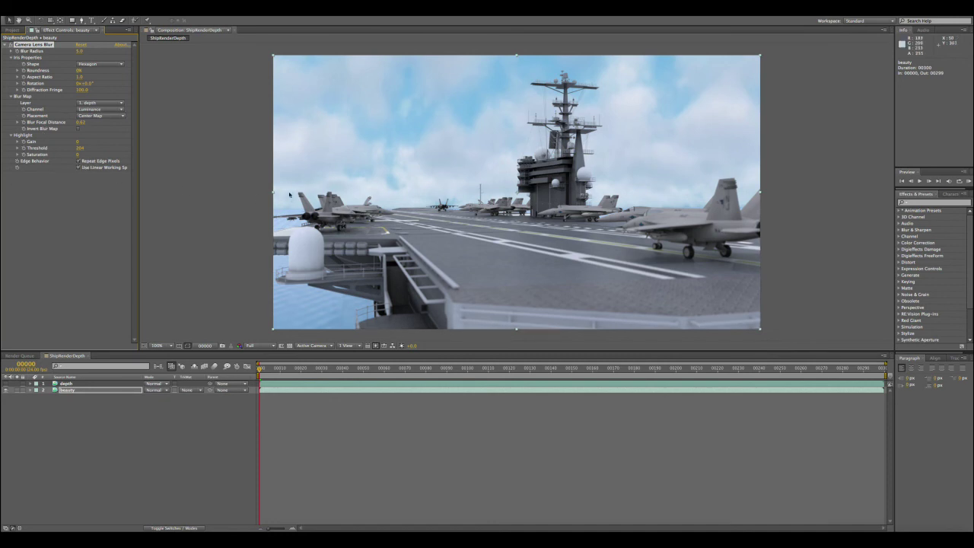